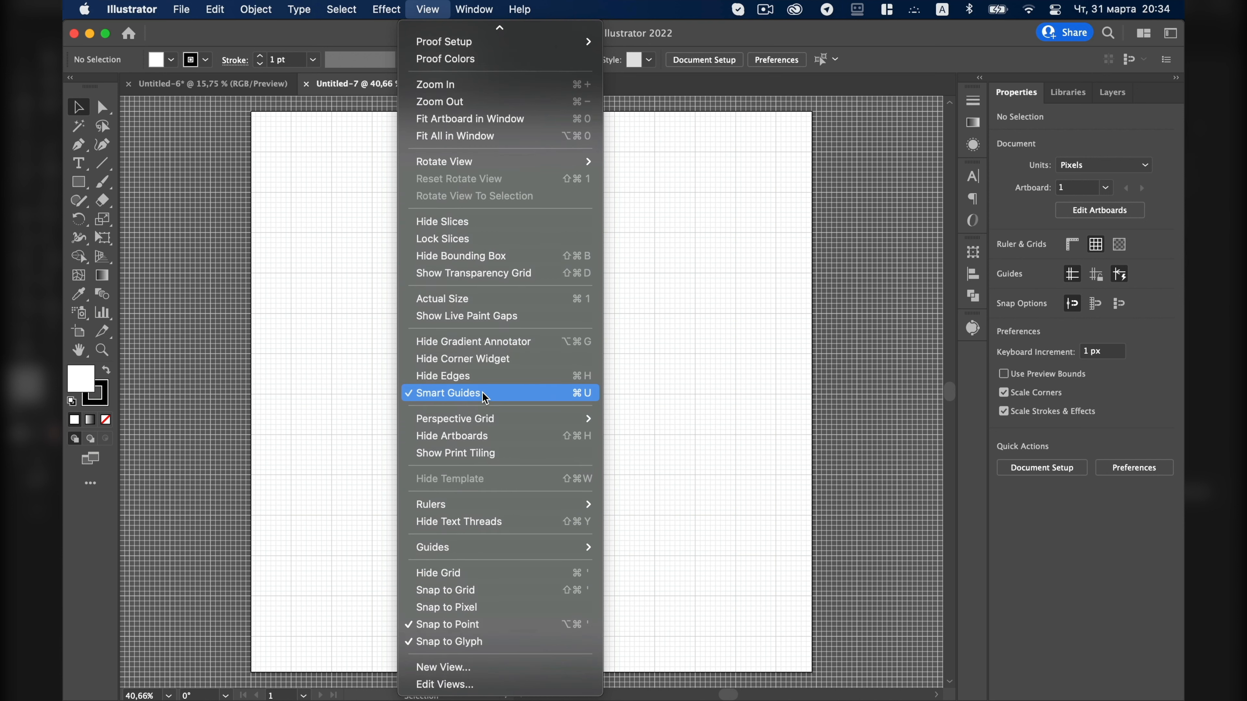
# Turn on snapping to the grid for the document.
pyautogui.click(496, 594)
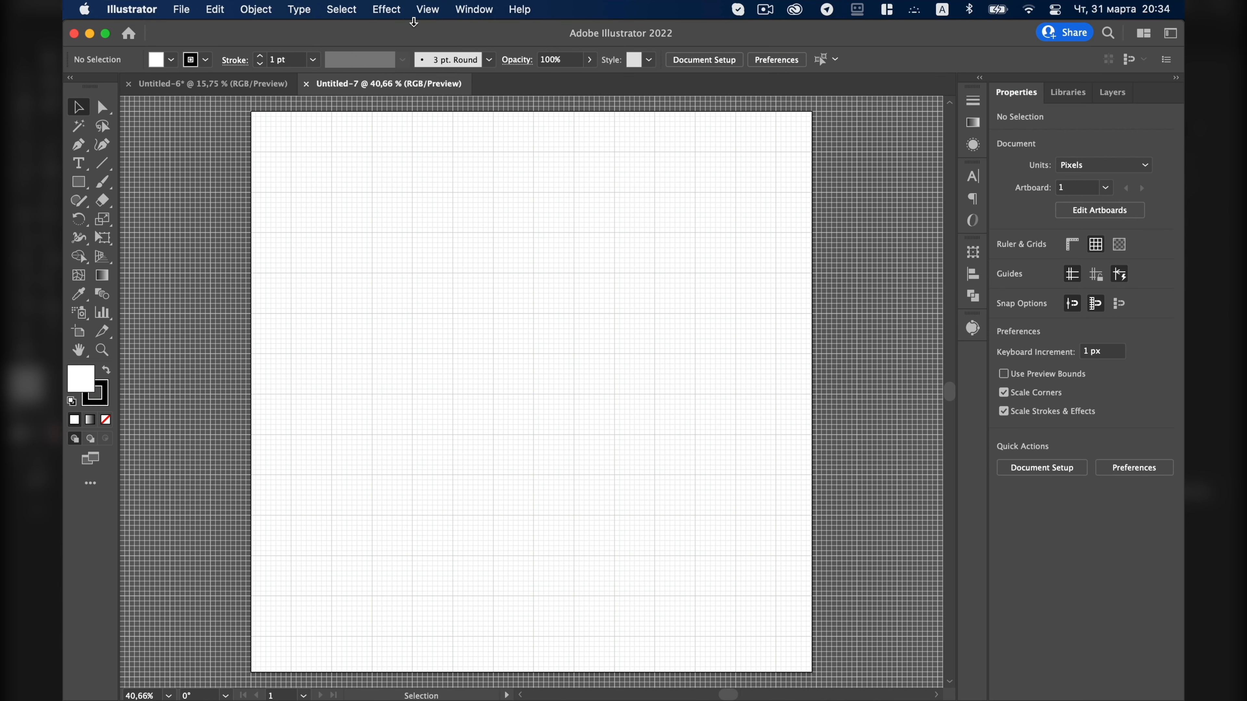
pyautogui.click(425, 11)
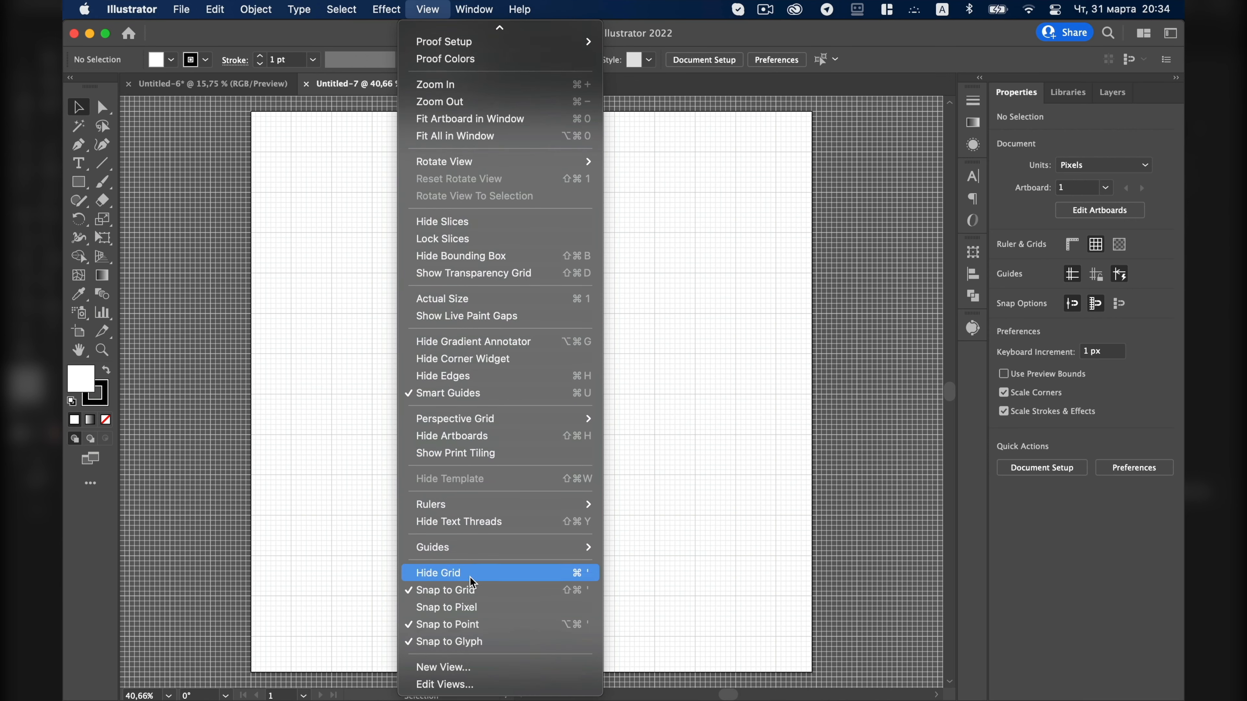
pyautogui.click(480, 630)
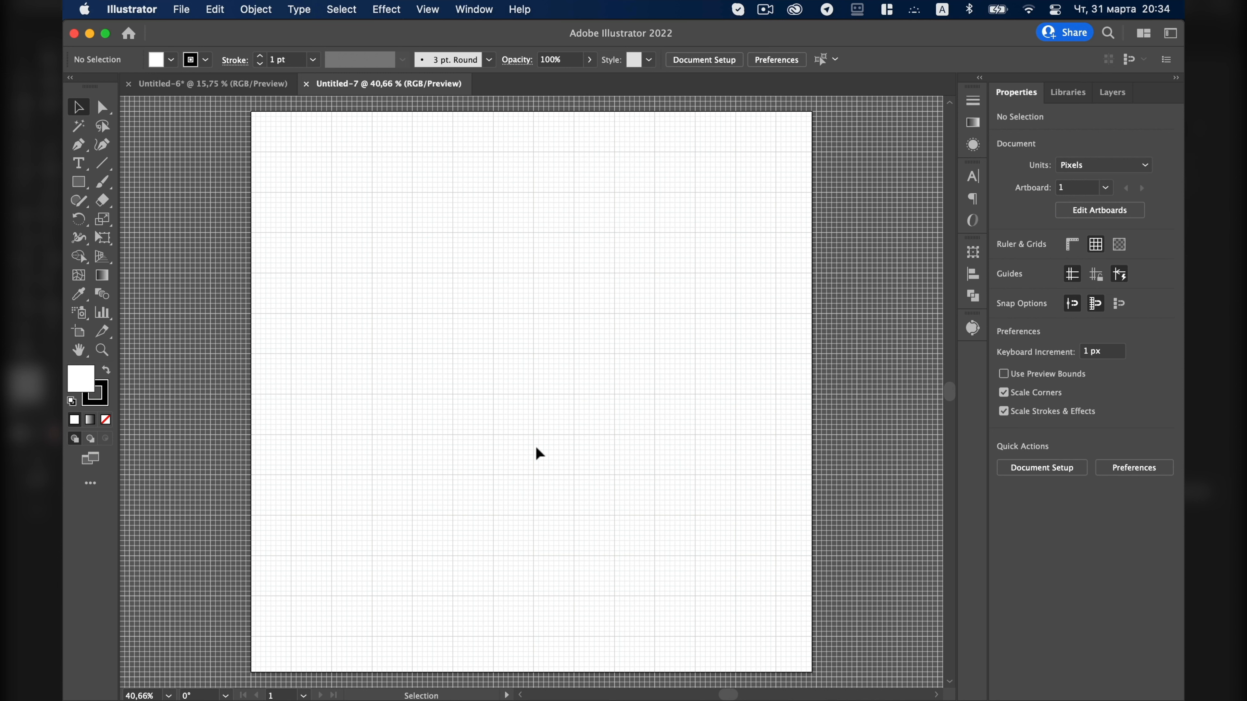
# Place the desktop screenshot file from 17.37.43, containing the logo sketch, near the centre of the artboard.
pyautogui.click(181, 10)
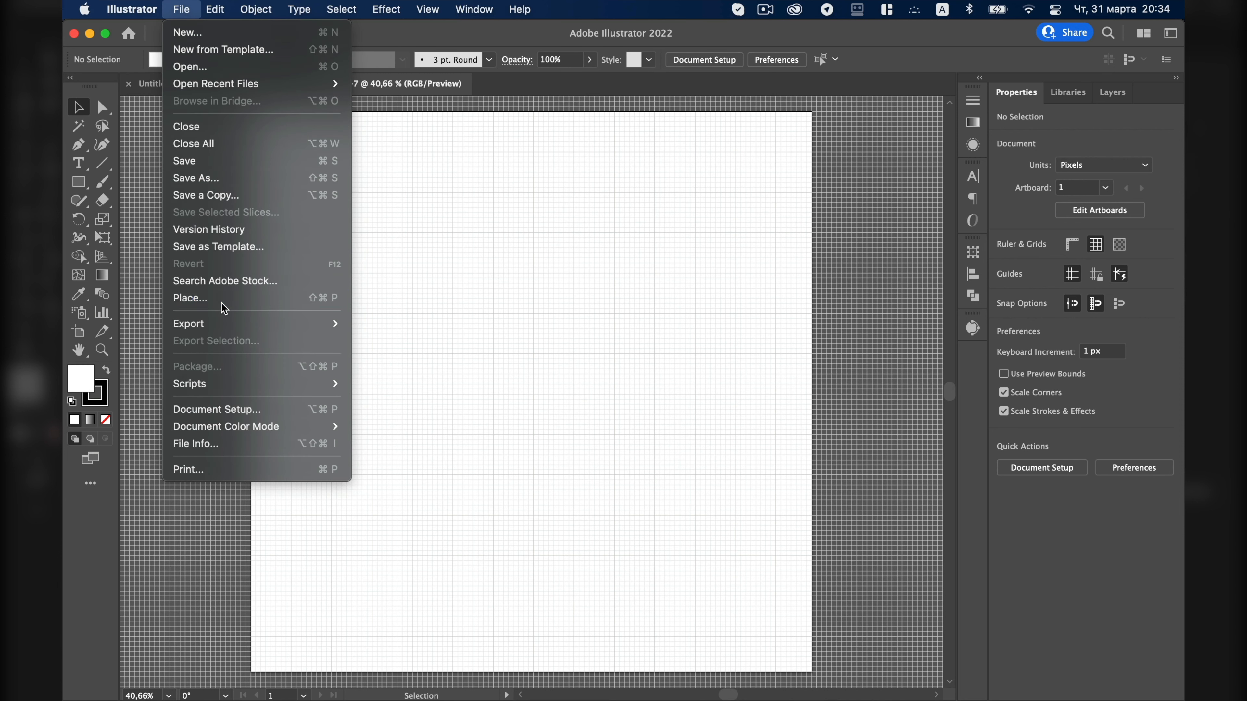
pyautogui.click(235, 298)
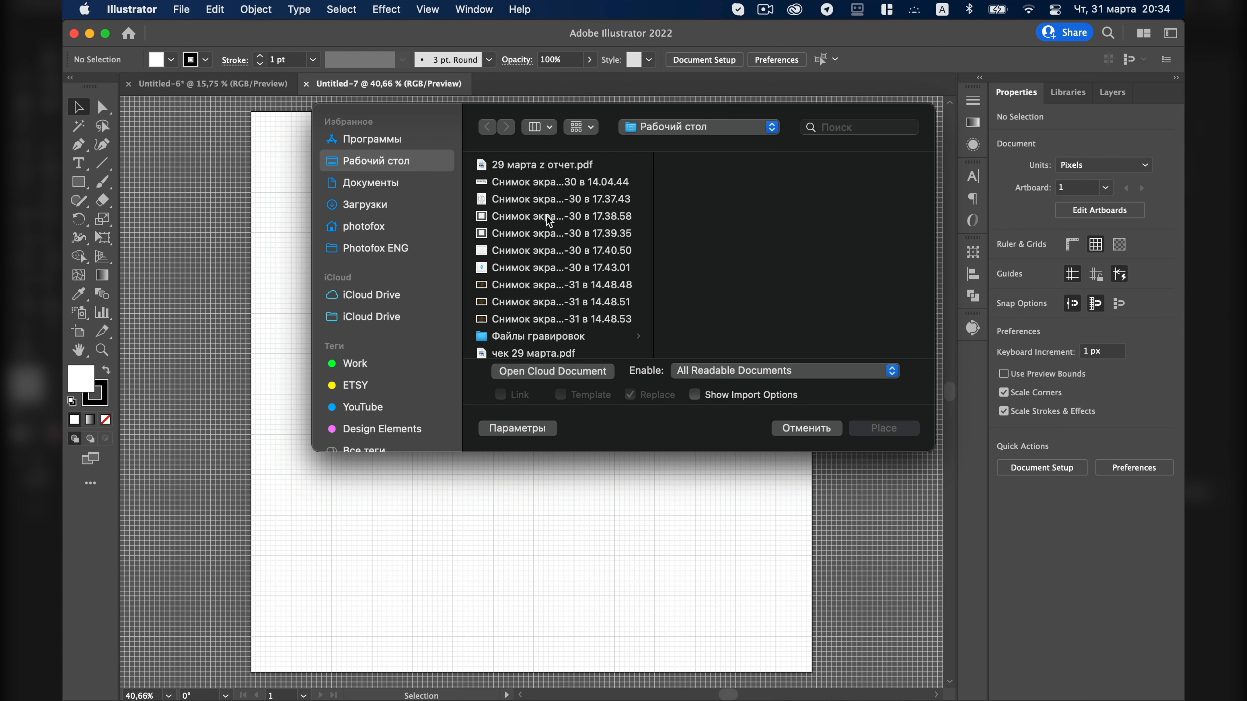
pyautogui.doubleClick(535, 201)
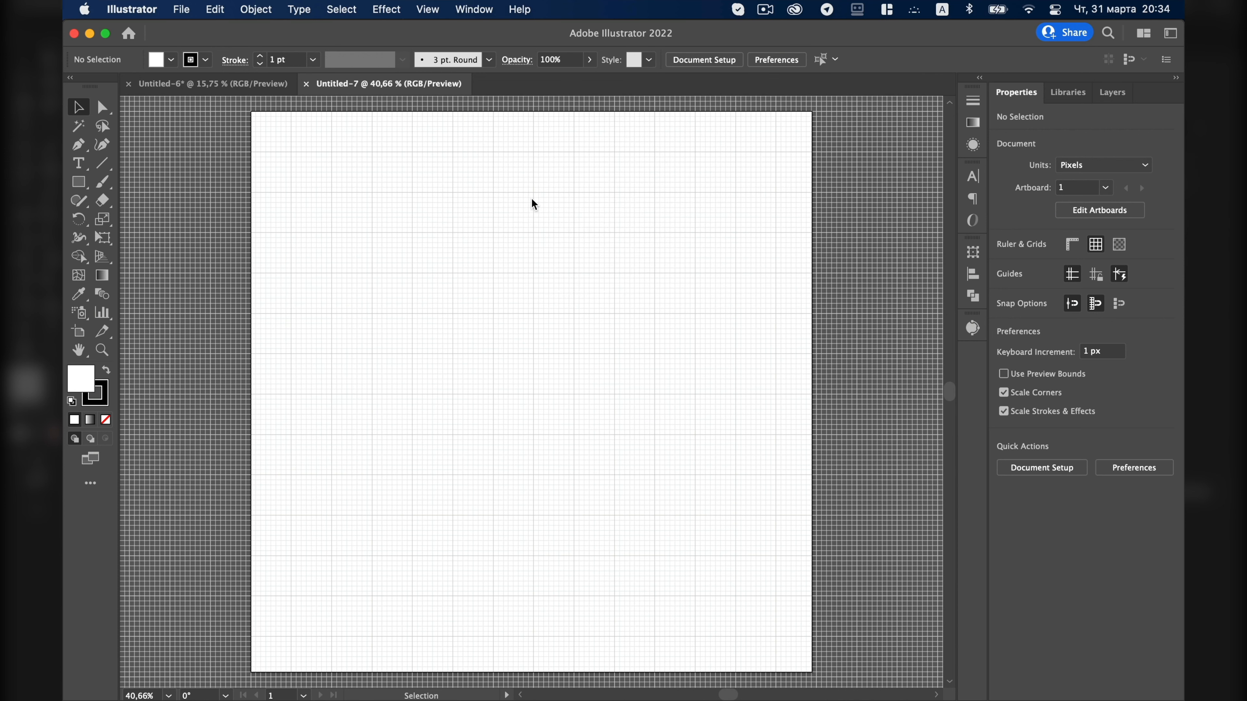
pyautogui.click(487, 324)
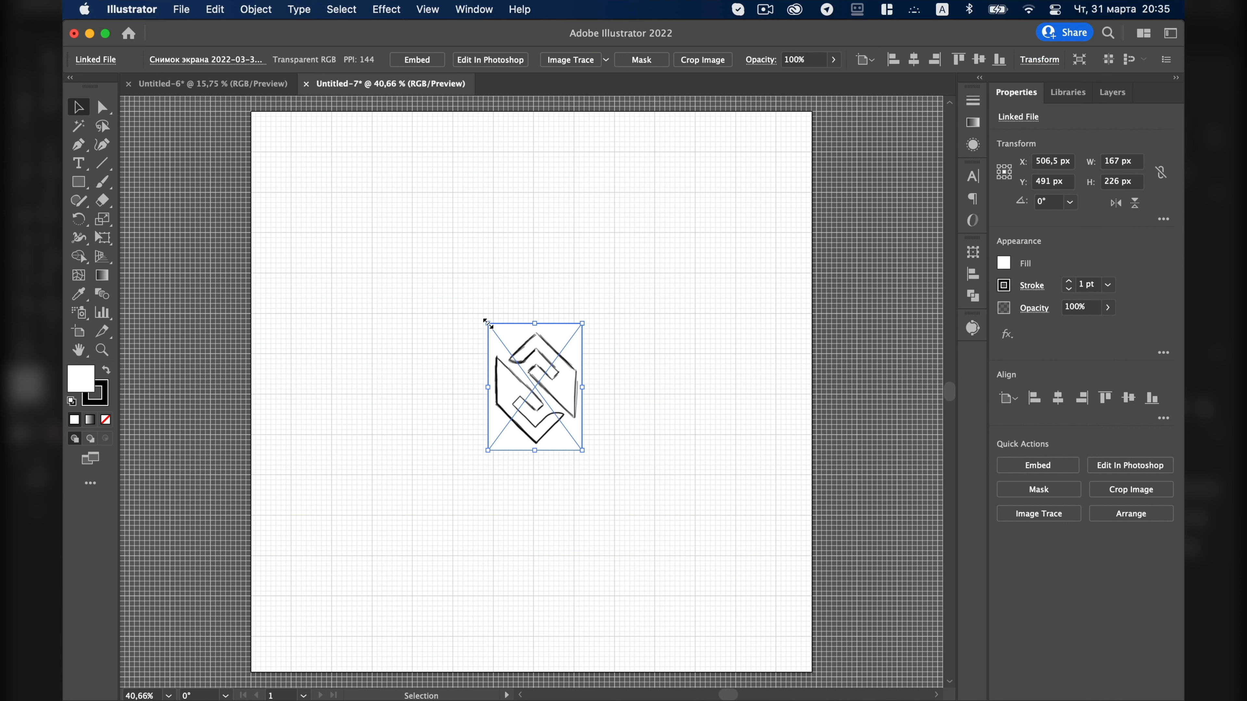
# Enlarge the placed sketch proportionally to about 527 × 713 px and set its opacity to 50%.
pyautogui.moveTo(487, 324); pyautogui.dragTo(253, 187)
pyautogui.moveTo(434, 261); pyautogui.dragTo(402, 254)
pyautogui.moveTo(825, 59); pyautogui.dragTo(795, 51)
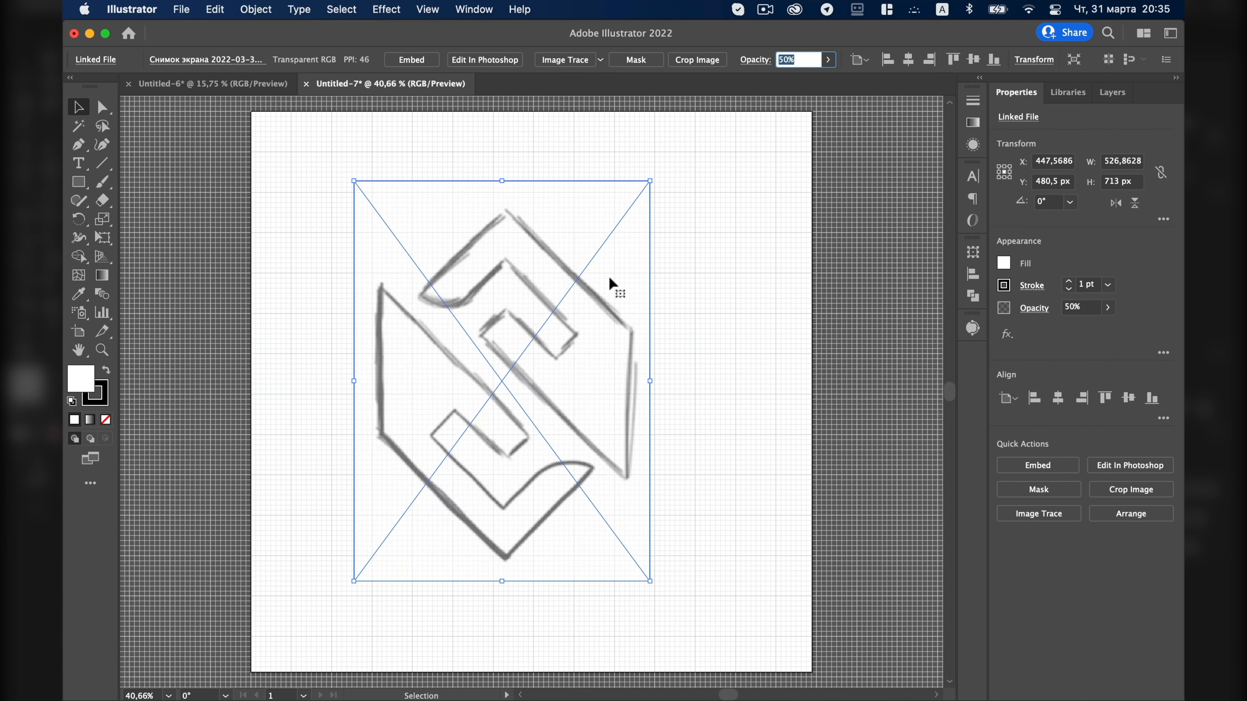
# Scale the sketch up proportionally to about 774 × 1047 px and align it with the grid around the artboard's centre.
pyautogui.moveTo(547, 343)
pyautogui.mouseDown()
pyautogui.moveTo(563, 346)
pyautogui.moveTo(543, 336)
pyautogui.mouseUp()
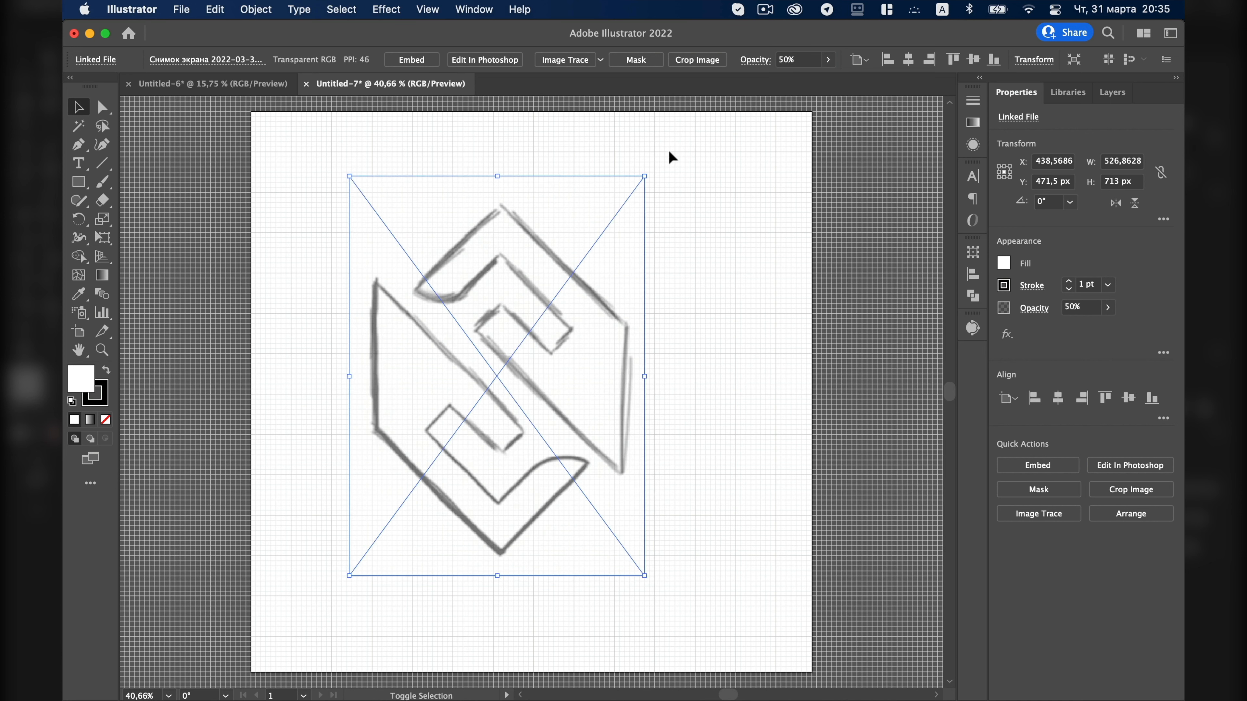
pyautogui.moveTo(648, 177); pyautogui.dragTo(706, 138)
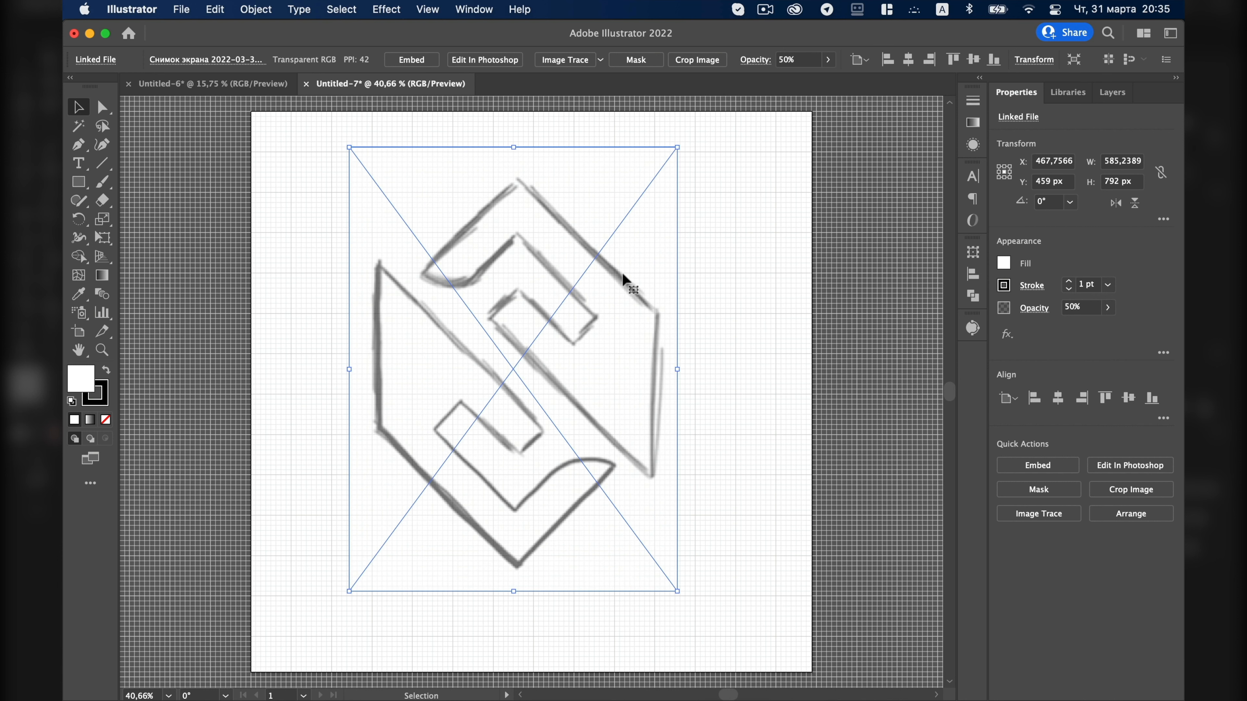
pyautogui.moveTo(621, 272); pyautogui.dragTo(618, 287)
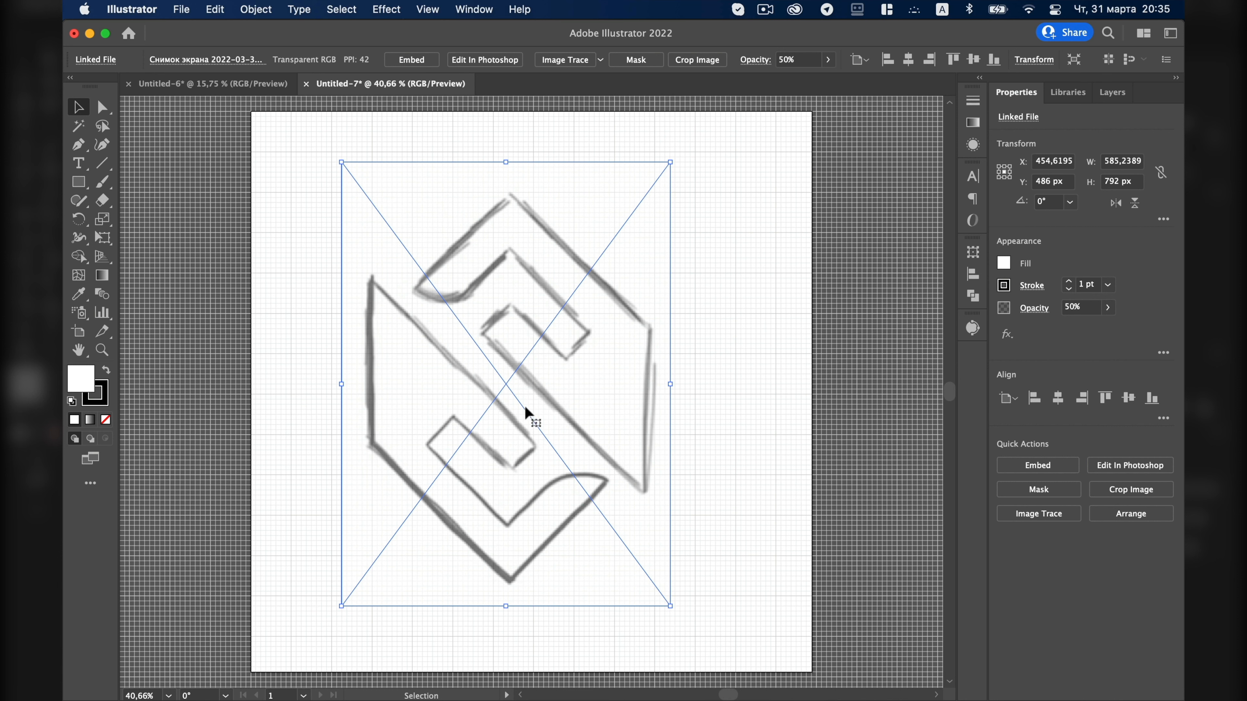
pyautogui.moveTo(525, 405); pyautogui.dragTo(510, 426)
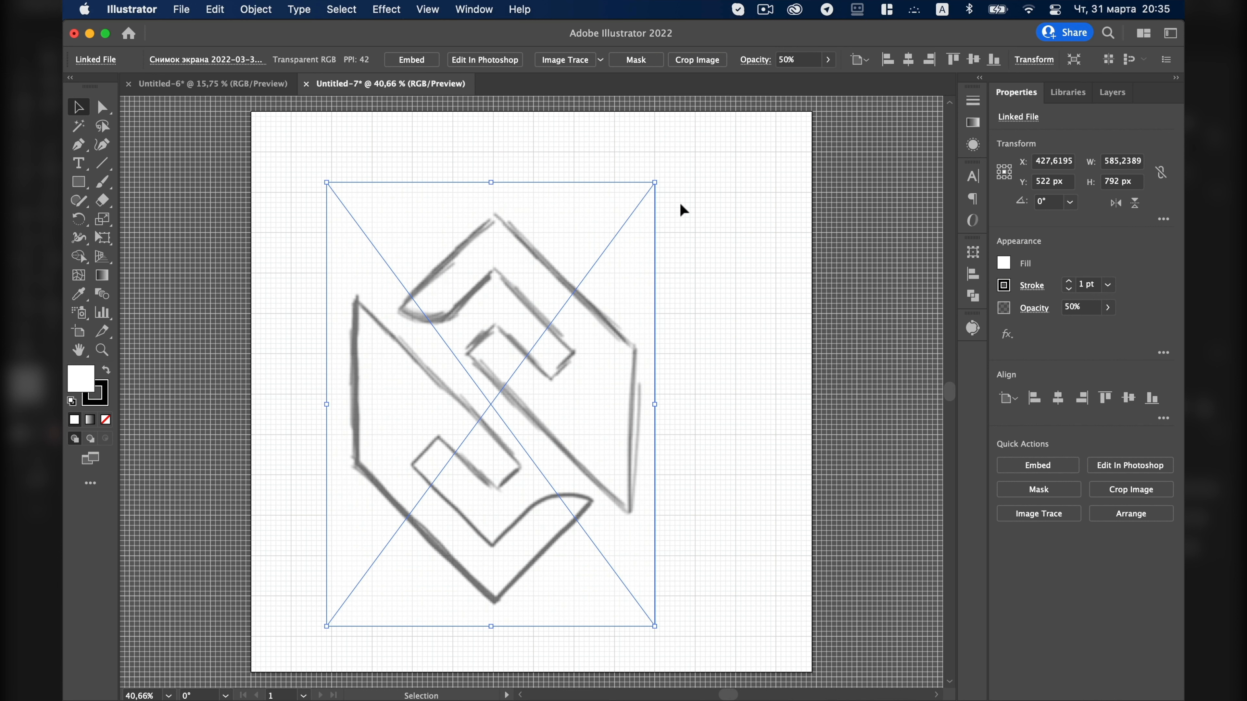
pyautogui.moveTo(654, 183); pyautogui.dragTo(749, 98)
pyautogui.scroll(-2, 592, 505)
pyautogui.moveTo(620, 391); pyautogui.dragTo(598, 437)
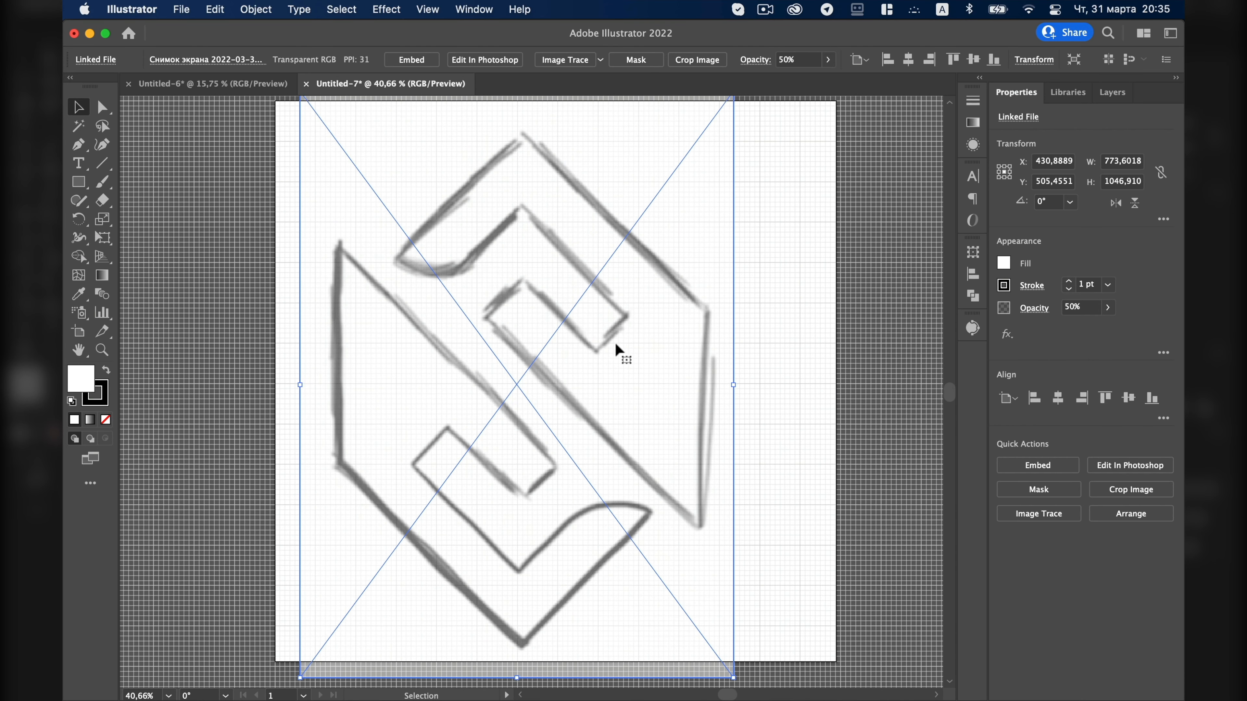
pyautogui.moveTo(510, 429); pyautogui.dragTo(537, 469)
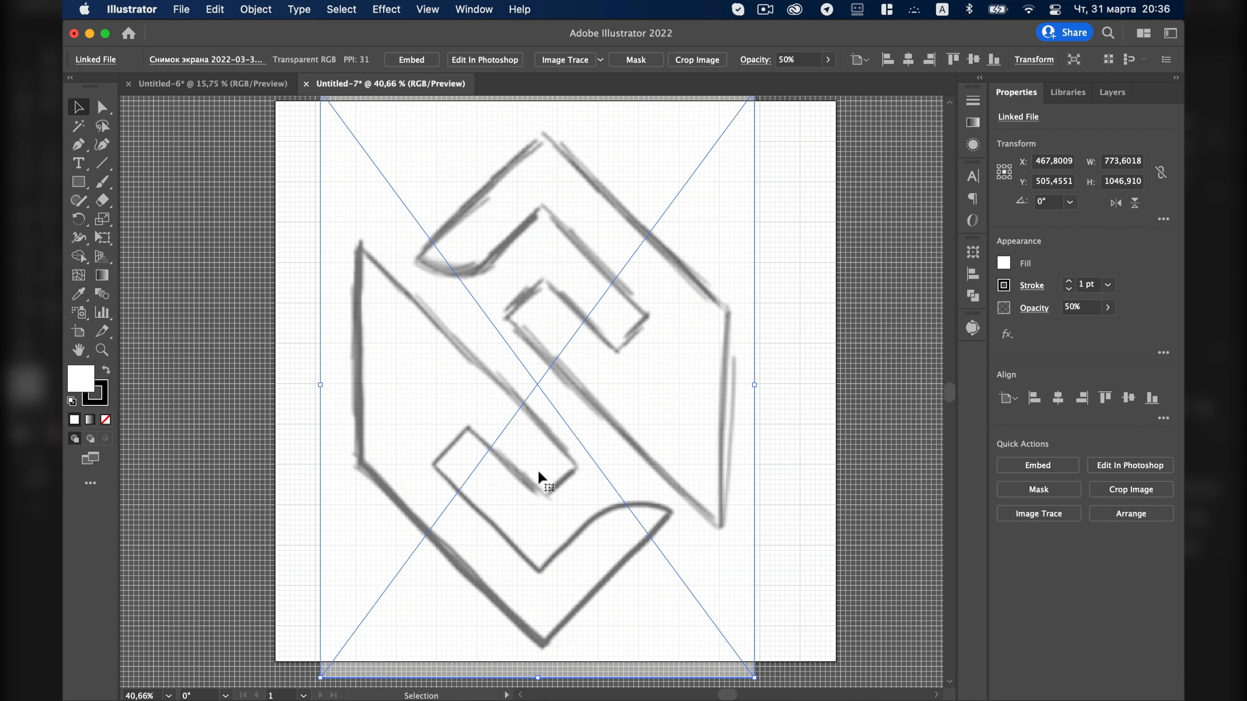
# Embed the sketch image in the document and lock it in place.
pyautogui.click(411, 60)
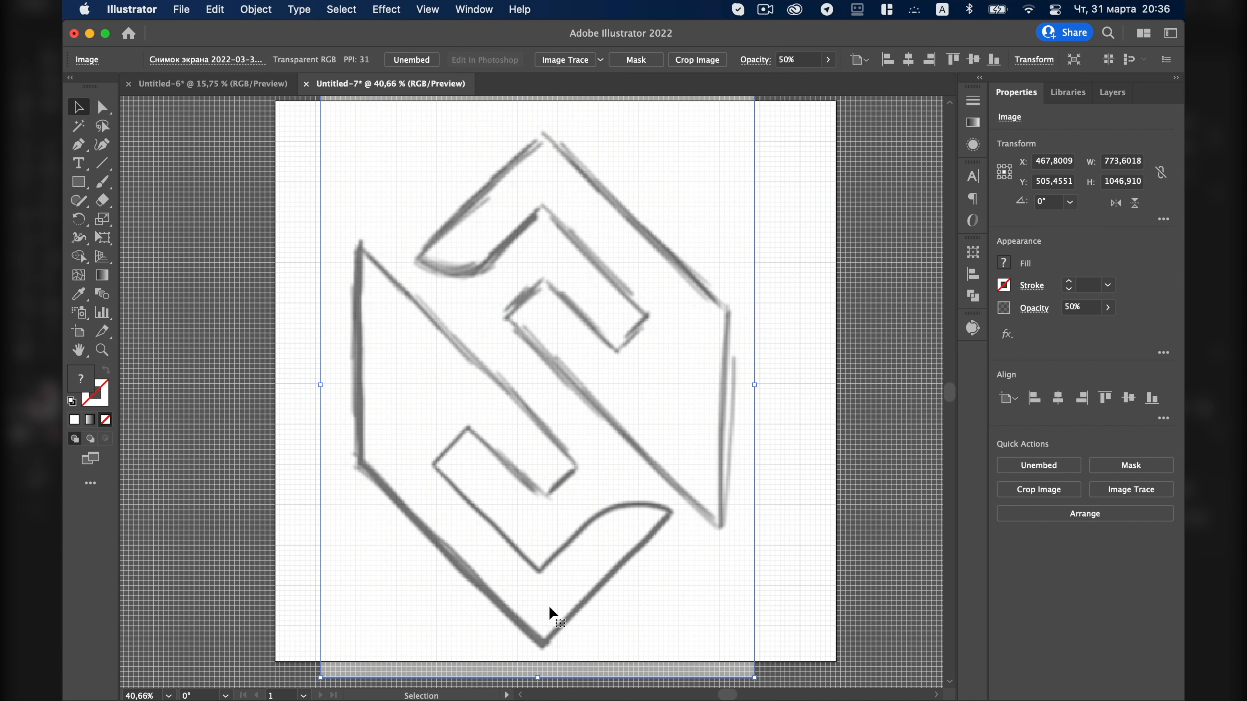
pyautogui.press('a')
pyautogui.press('super+shift+a')
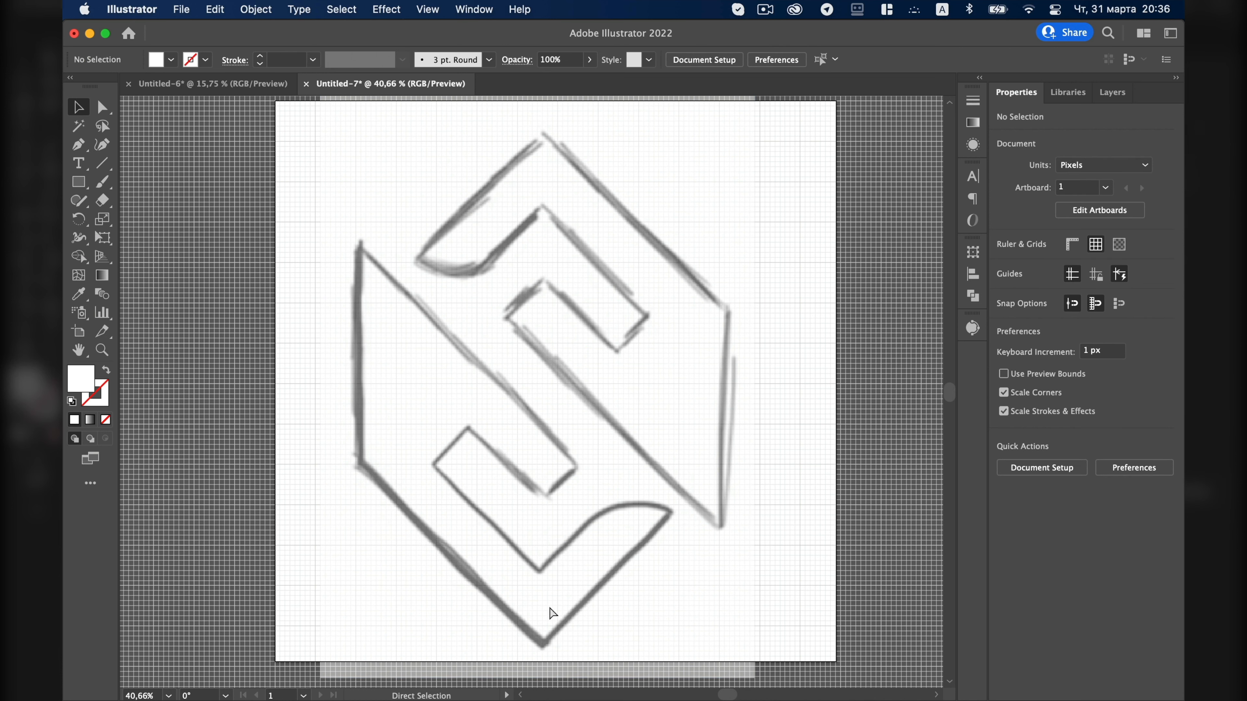
pyautogui.press('v')
# Draw a diagonal line with no fill and a black 1 pt stroke from the artboard's upper-left corner to its lower-right corner.
pyautogui.press('\\')
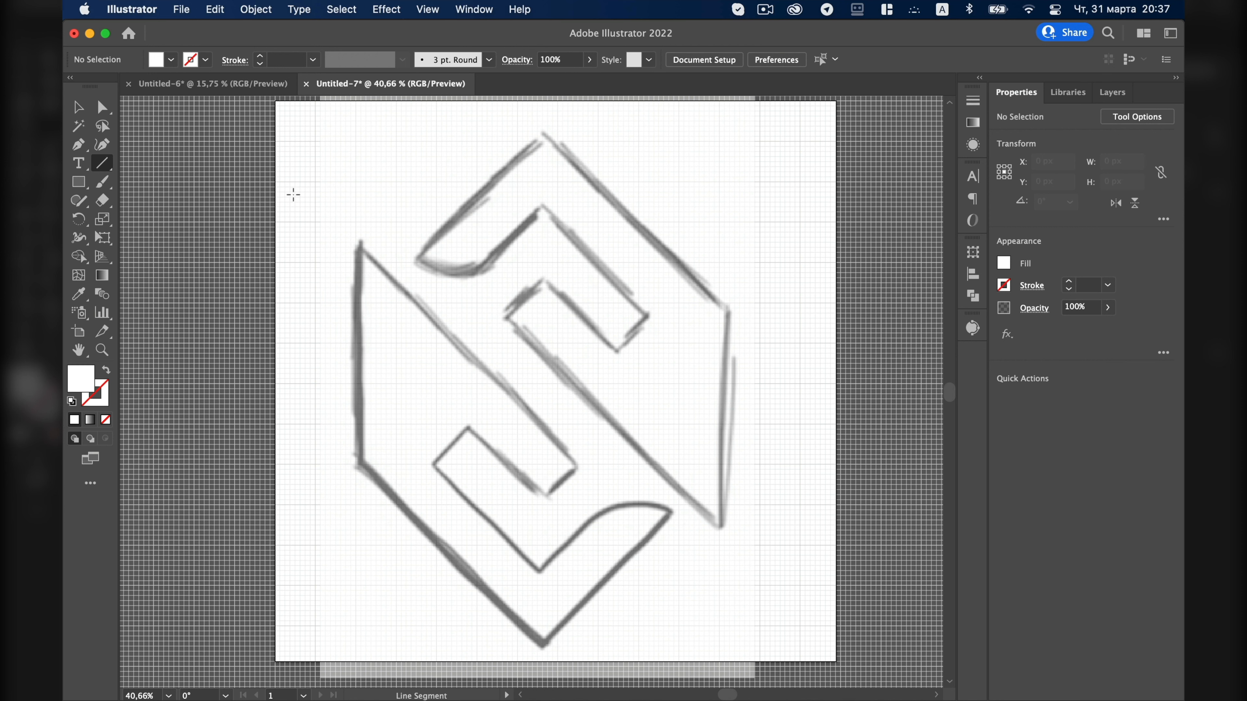
pyautogui.click(170, 60)
pyautogui.click(74, 87)
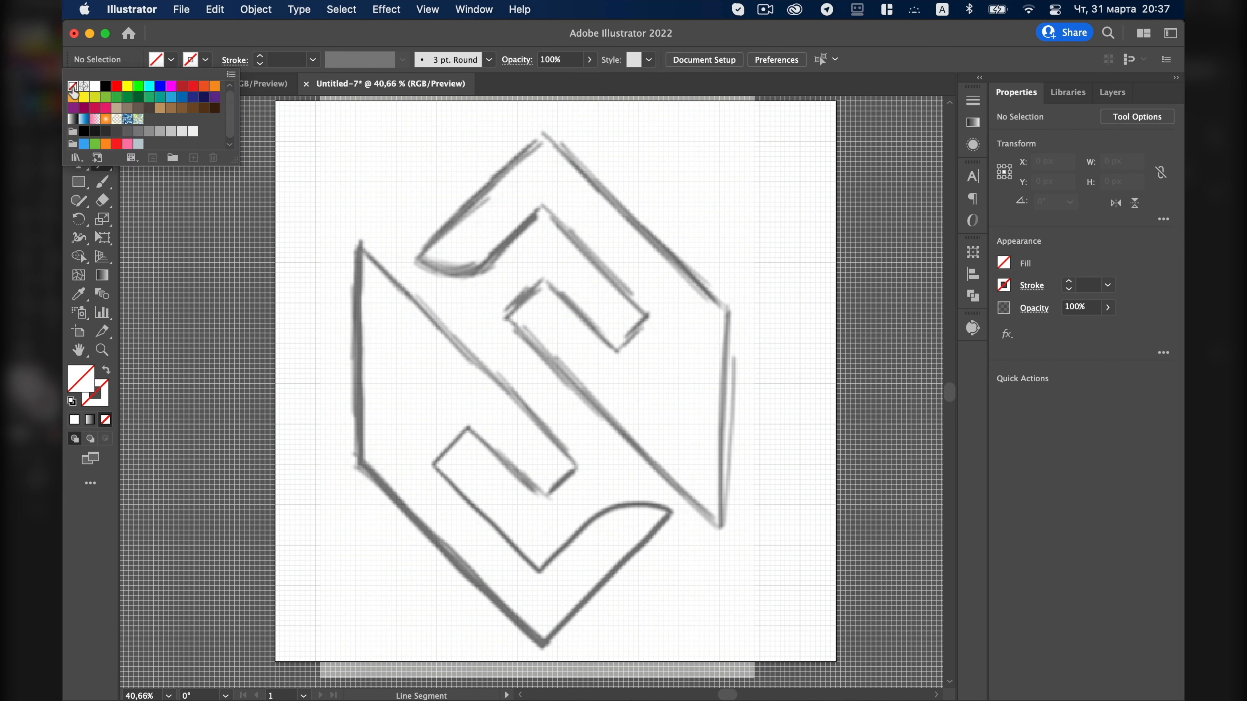
pyautogui.click(205, 59)
pyautogui.click(205, 59)
pyautogui.click(105, 86)
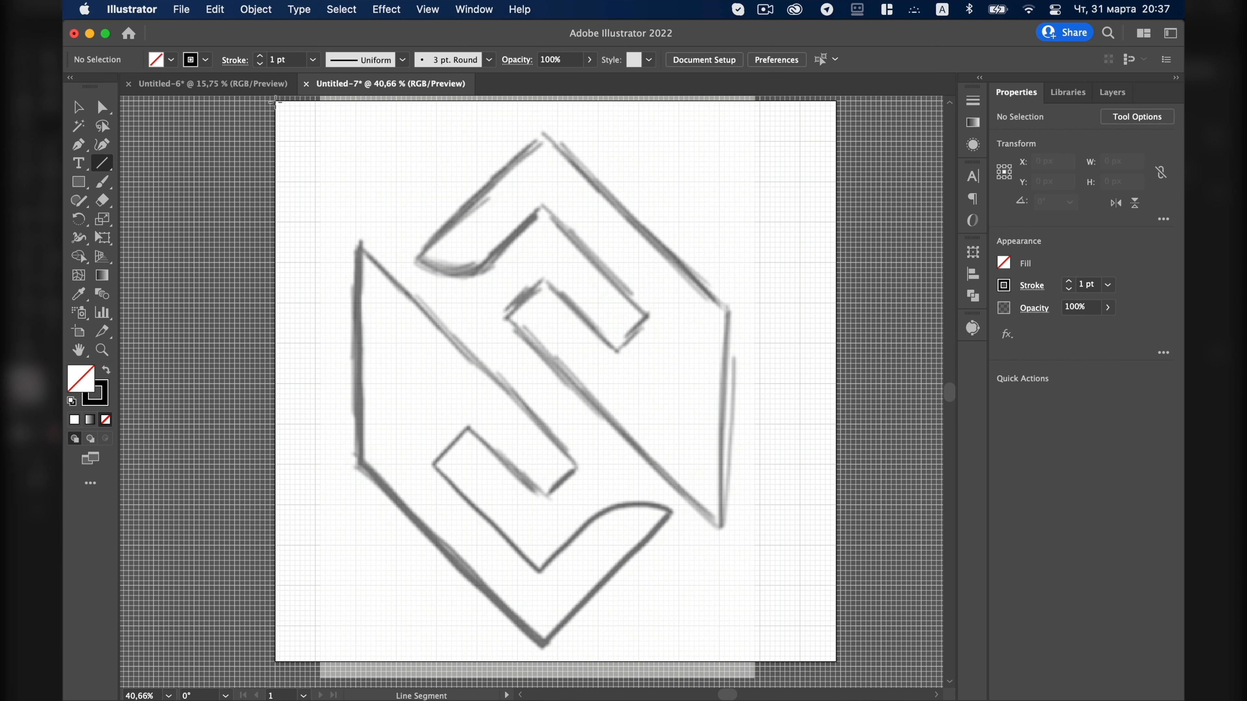
pyautogui.moveTo(275, 102); pyautogui.dragTo(853, 644)
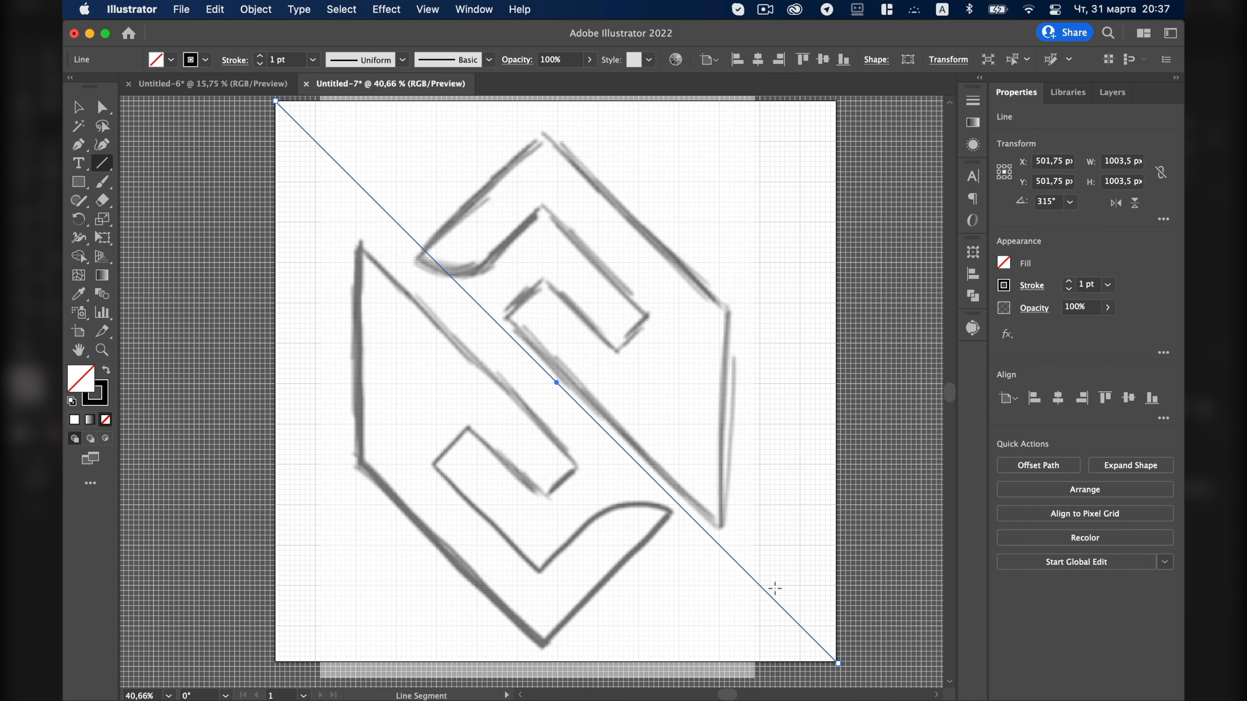
# Duplicate the diagonal line toward the artboard's lower-left corner, making 14 copies, each offset 36 px left and 36 px down.
pyautogui.press('v')
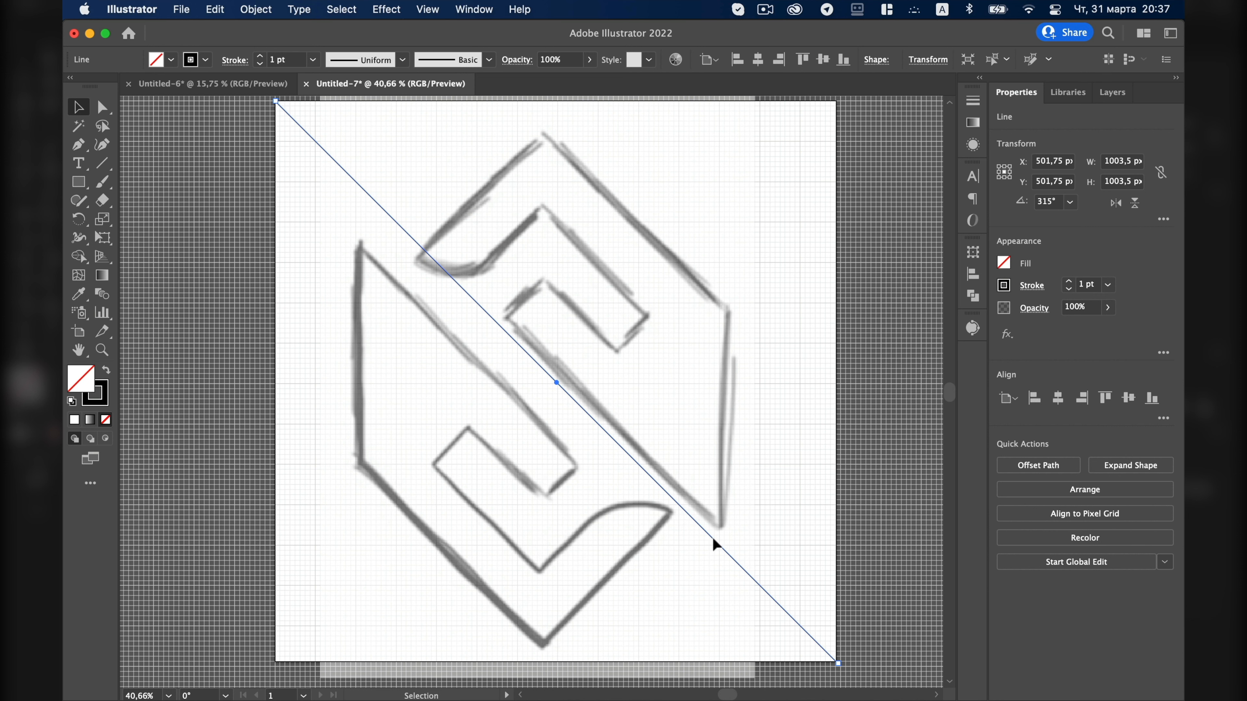
pyautogui.moveTo(714, 543); pyautogui.dragTo(694, 563)
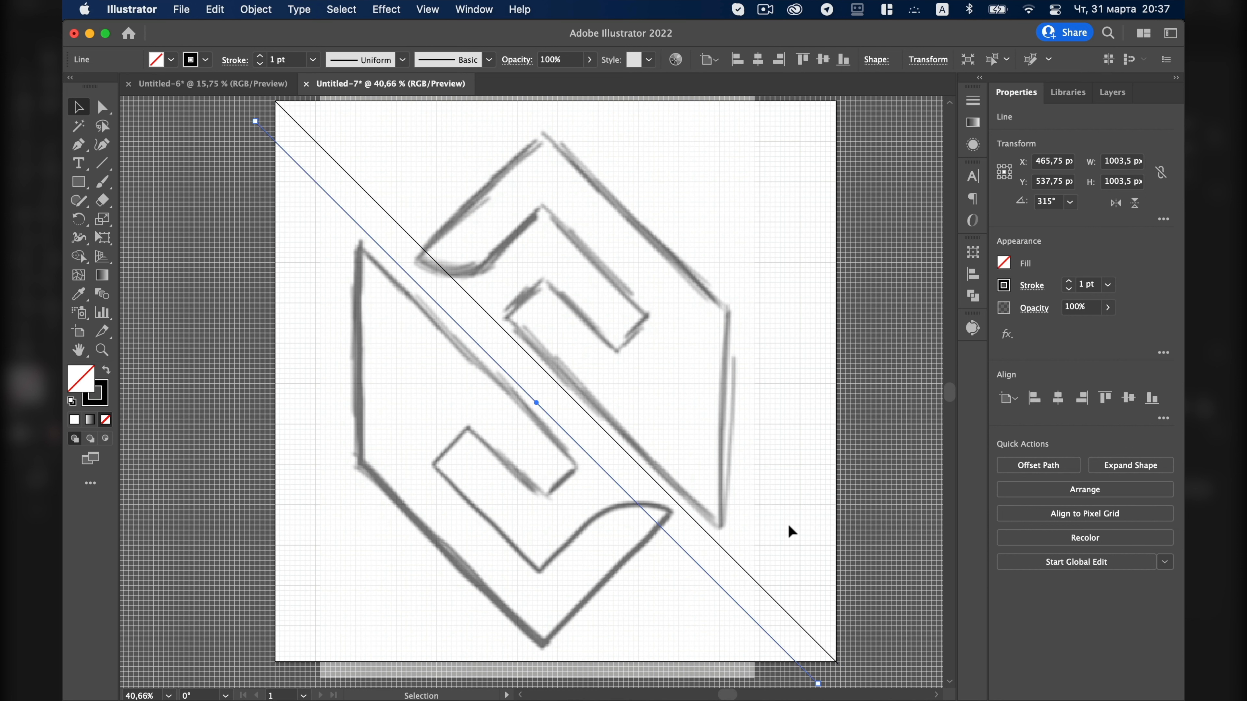
pyautogui.press('super+d')
pyautogui.press('super+d')
pyautogui.press('super+d')
pyautogui.press('super+d')
pyautogui.press('super+d')
pyautogui.press('super+d')
pyautogui.press('super+d')
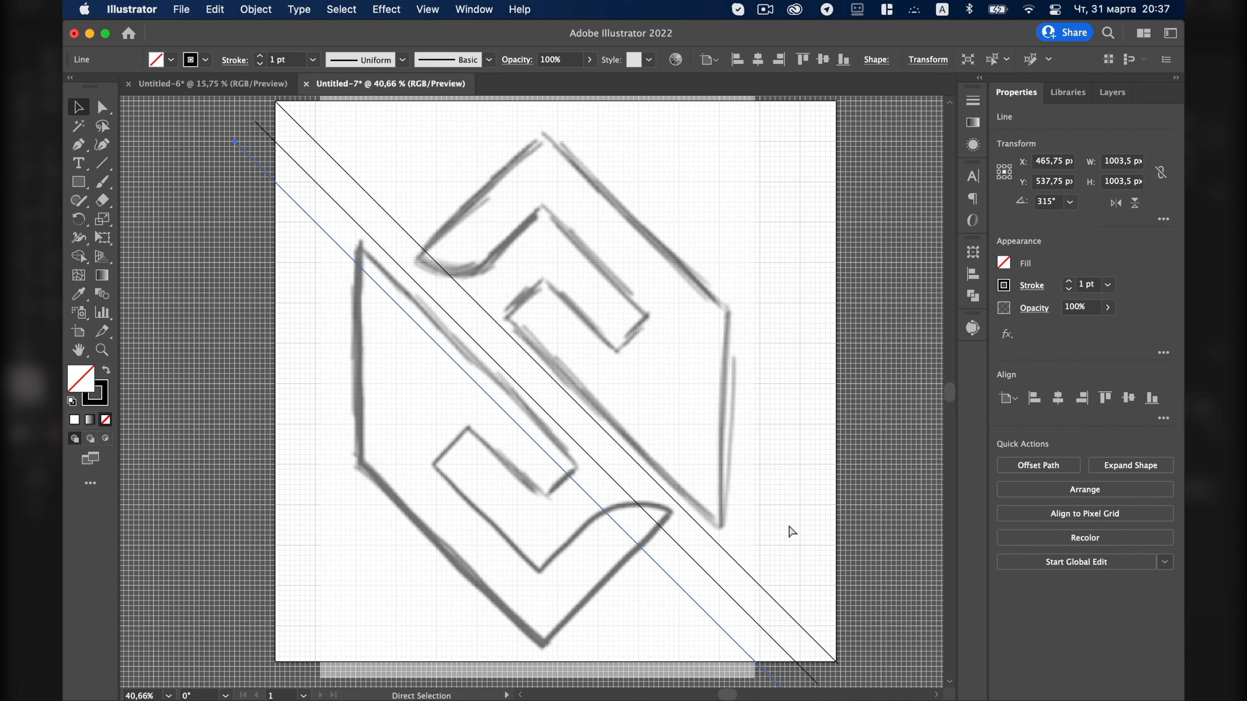
pyautogui.press('super+d')
pyautogui.press('super+d')
pyautogui.press('super+d')
pyautogui.press('super+d')
pyautogui.press('super+d')
pyautogui.press('super+d')
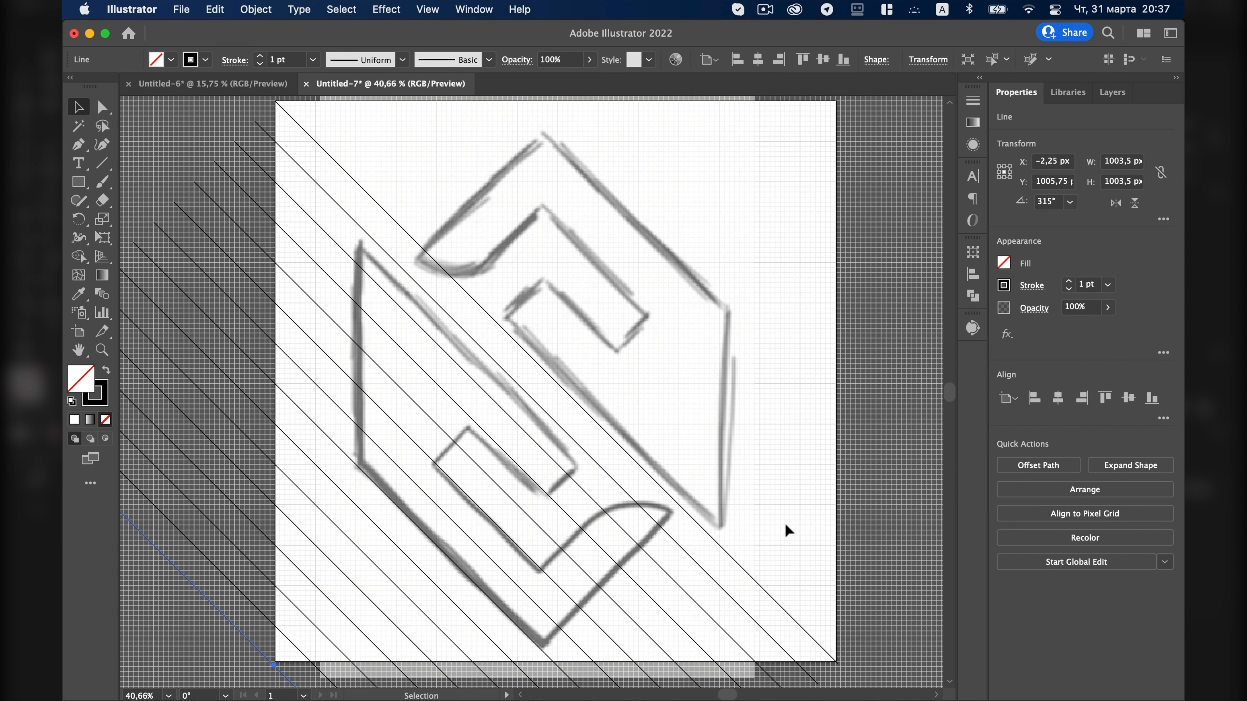
# Duplicate the original diagonal line toward the artboard's upper-right corner, making 14 copies, each offset 36 px right and 36 px up.
pyautogui.click(711, 535)
pyautogui.moveTo(711, 536); pyautogui.dragTo(728, 514)
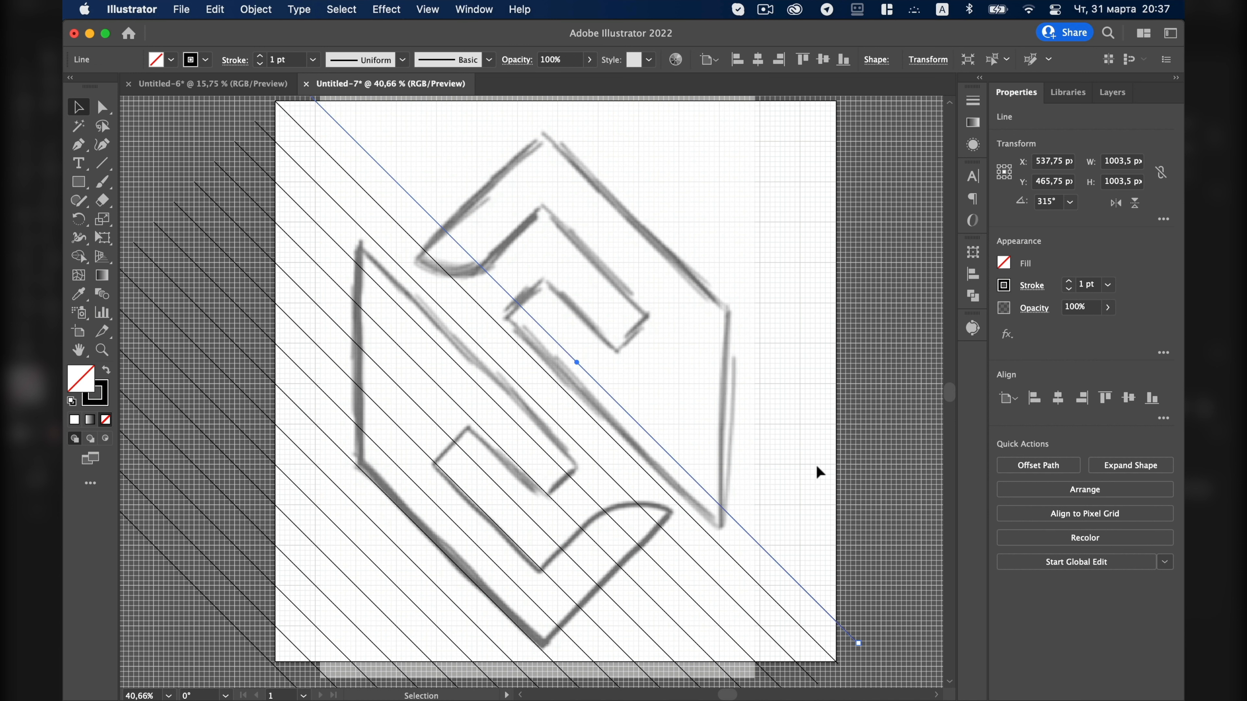
pyautogui.press('super+d')
pyautogui.press('super+d')
pyautogui.press('super+d')
pyautogui.press('super+d')
pyautogui.press('super+d')
pyautogui.press('super+d')
pyautogui.press('super+d')
pyautogui.press('super+d')
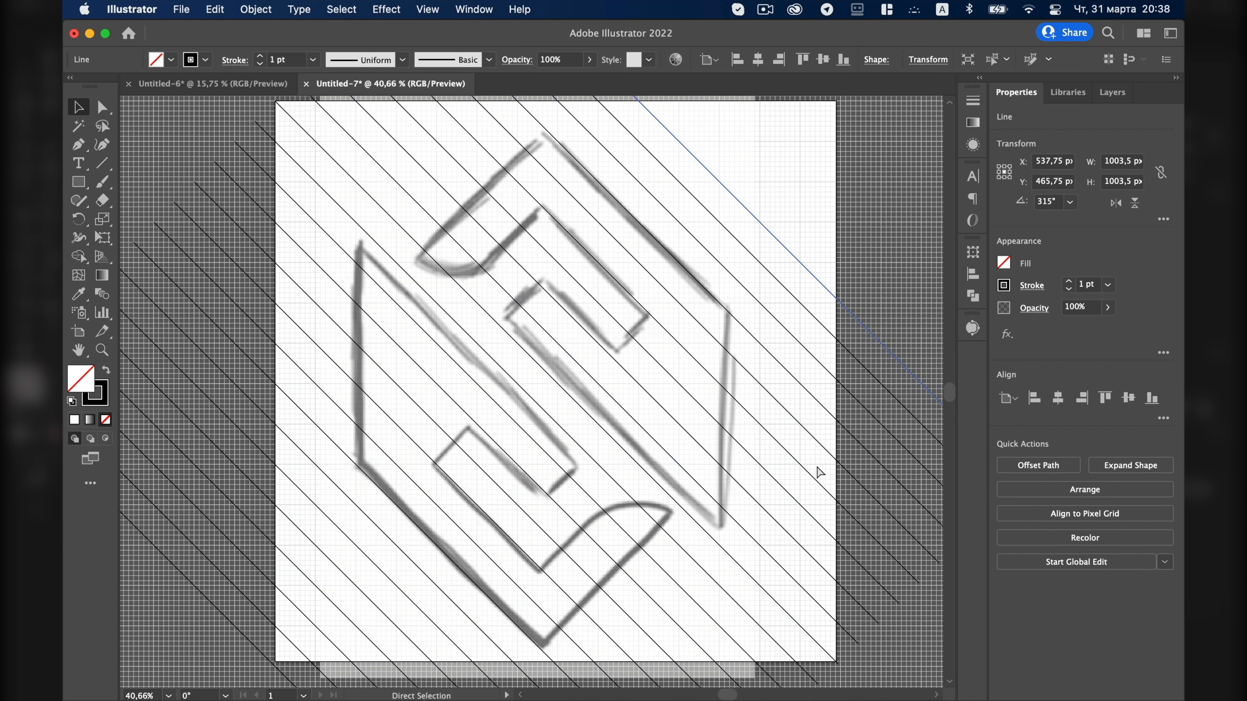
pyautogui.press('super+d')
pyautogui.press('super+d')
pyautogui.press('super+d')
pyautogui.press('super+d')
pyautogui.press('super+d')
# Select all the parallel diagonal lines and group them.
pyautogui.press('super+shift+a')
pyautogui.press('super+alt+0')
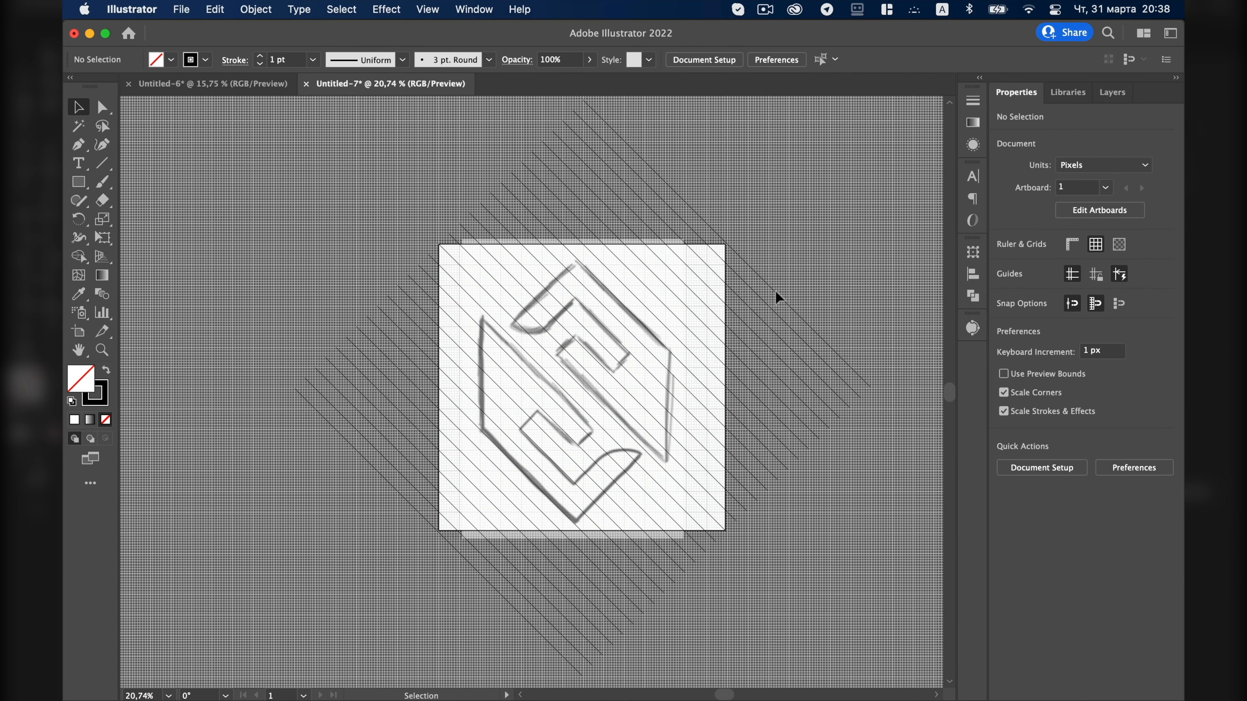
pyautogui.moveTo(259, 131); pyautogui.dragTo(875, 581)
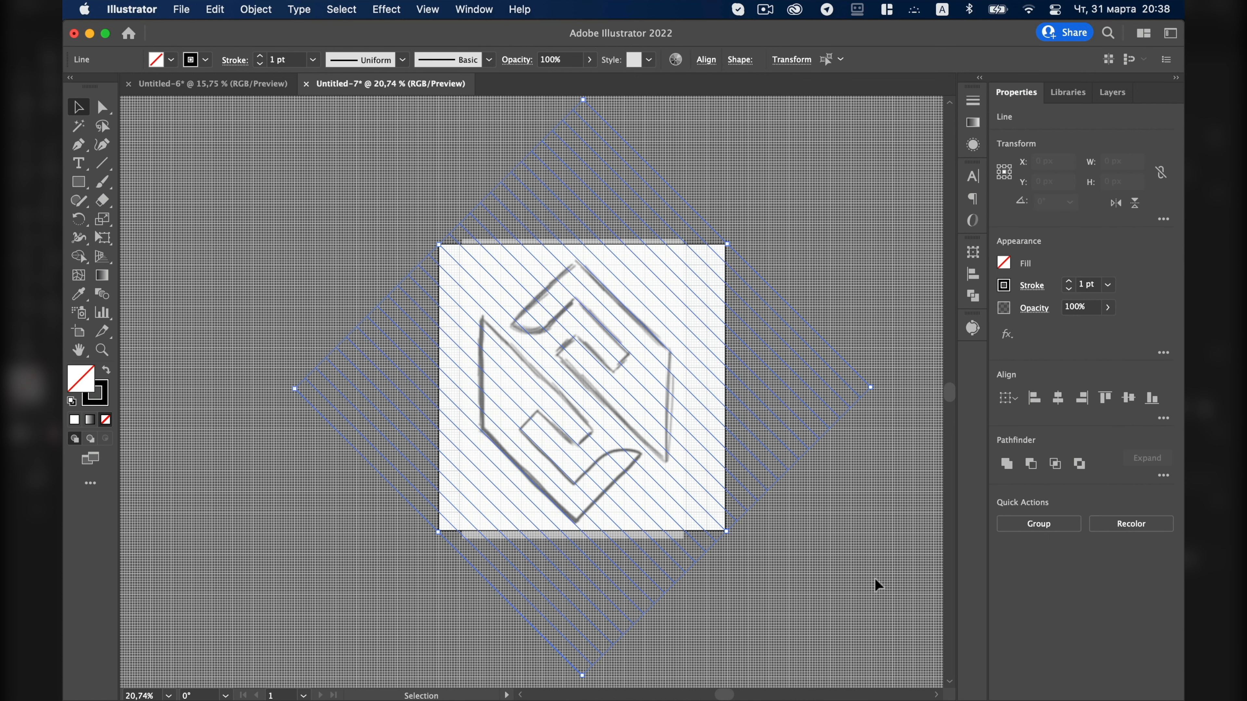
pyautogui.press('super+g')
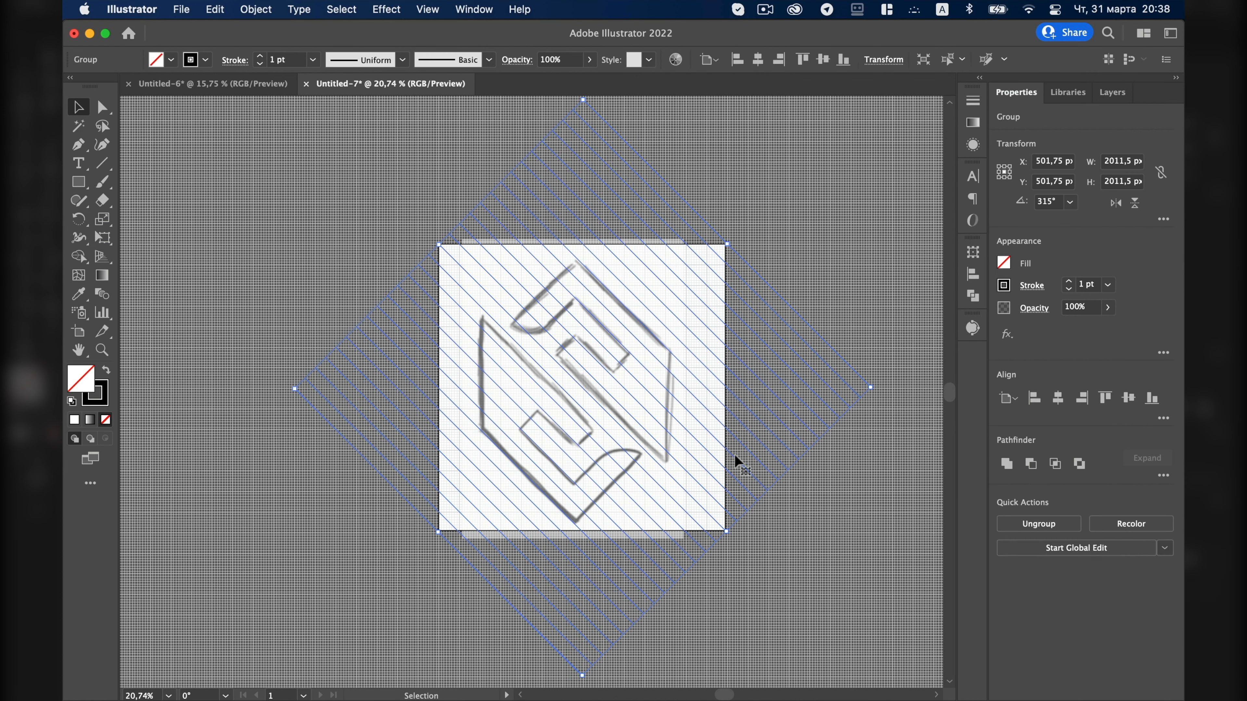
# Duplicate the line group in place and rotate the copy by 90° to form a diagonal crosshatch grid.
pyautogui.press('a')
pyautogui.press('v')
pyautogui.moveTo(878, 389); pyautogui.dragTo(574, 621)
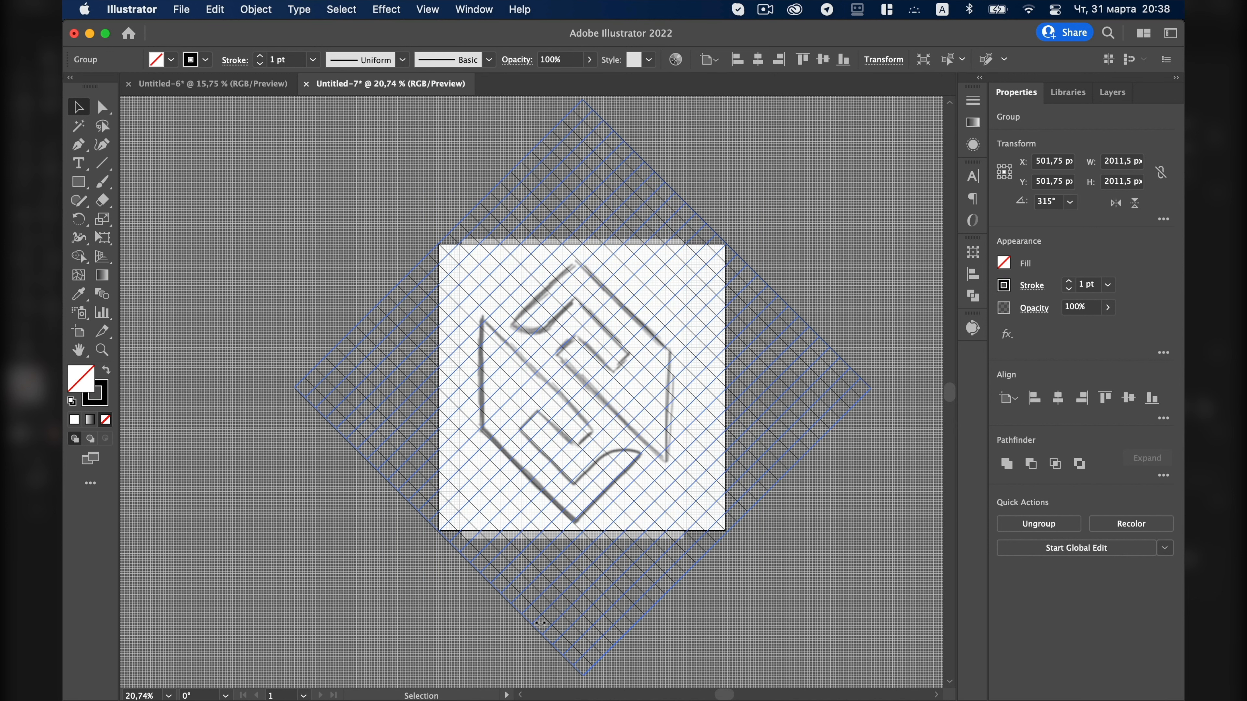
pyautogui.moveTo(541, 623); pyautogui.dragTo(540, 623)
pyautogui.scroll(5, 579, 309)
pyautogui.scroll(-2, 578, 309)
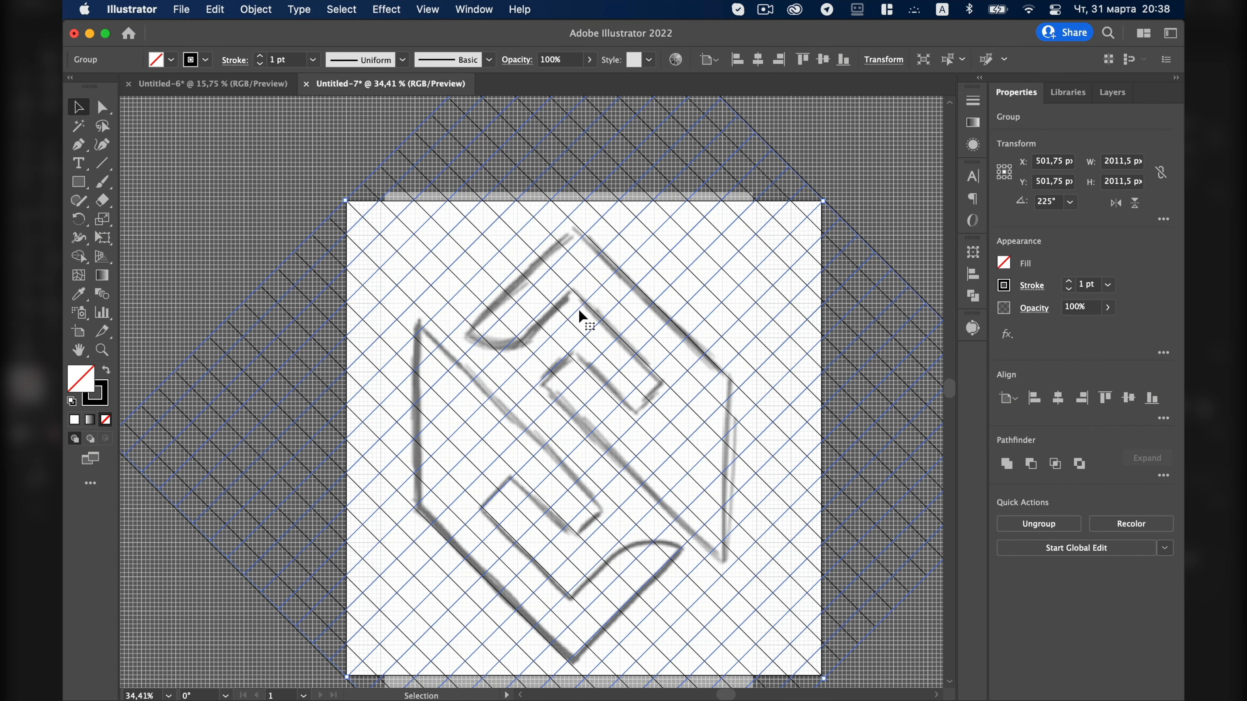
pyautogui.scroll(-3, 579, 309)
pyautogui.click(756, 207)
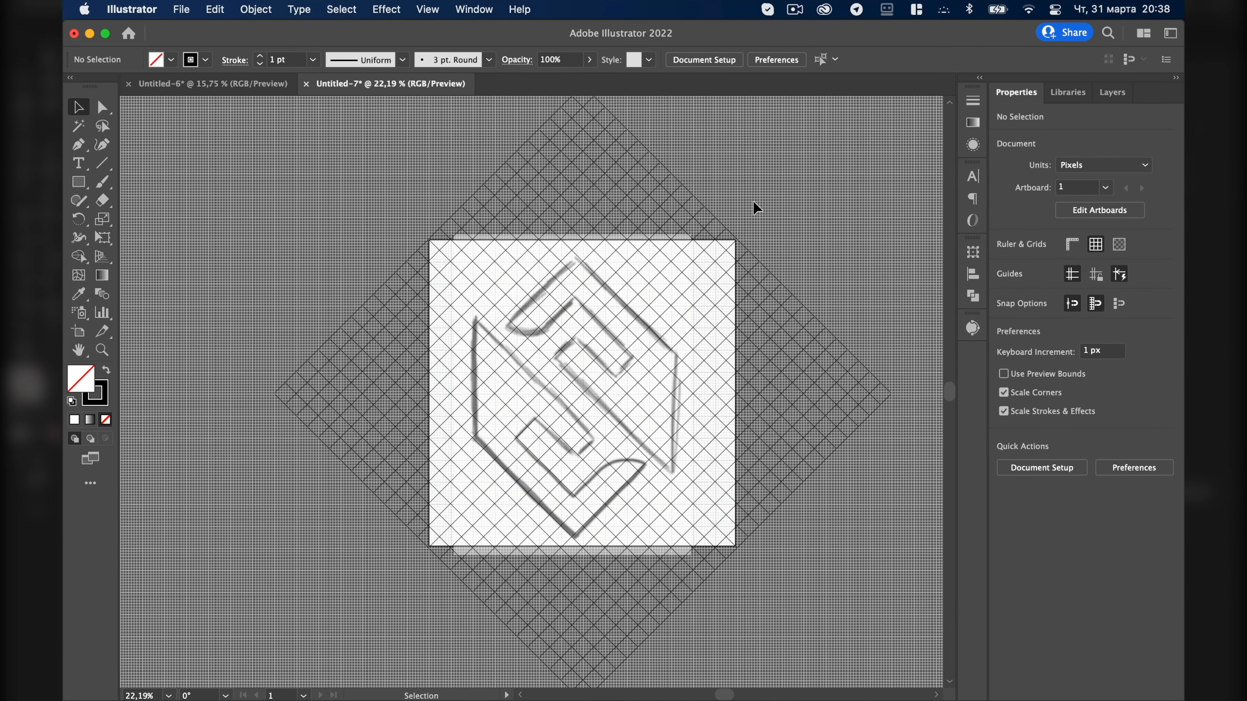
# Choose the Line Segment tool and turn off Snap to Grid.
pyautogui.click(102, 164)
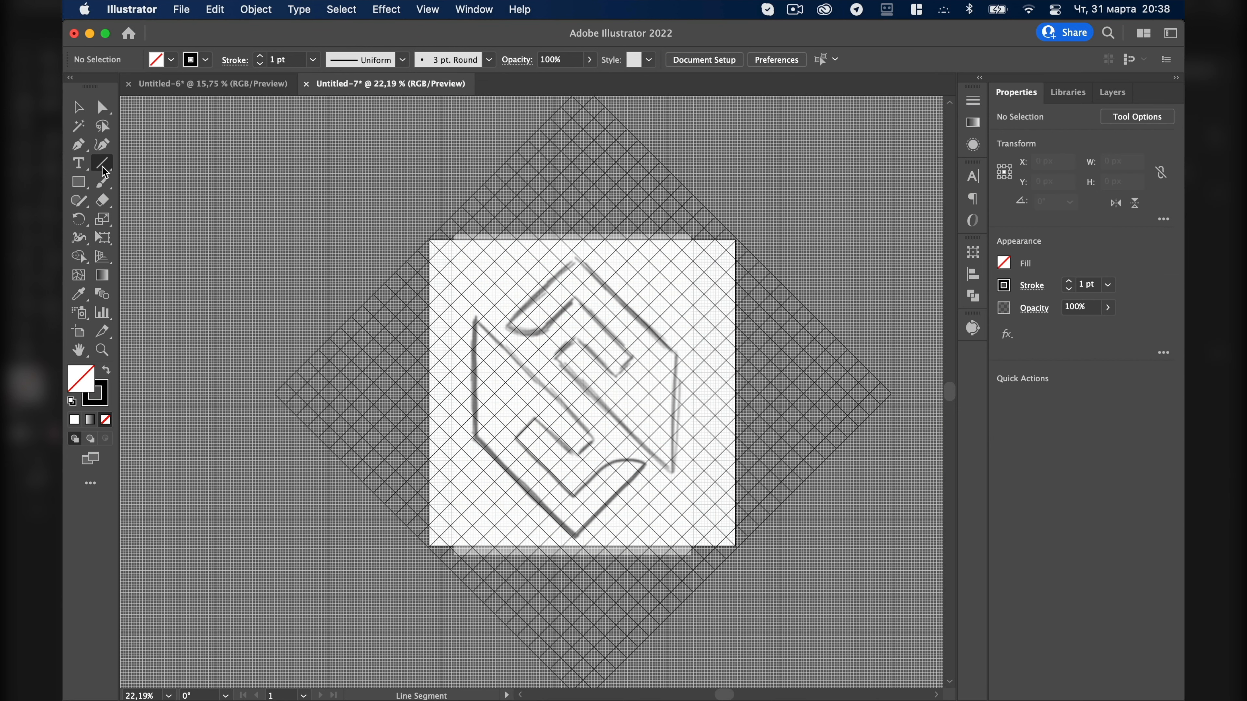
pyautogui.scroll(4, 484, 317)
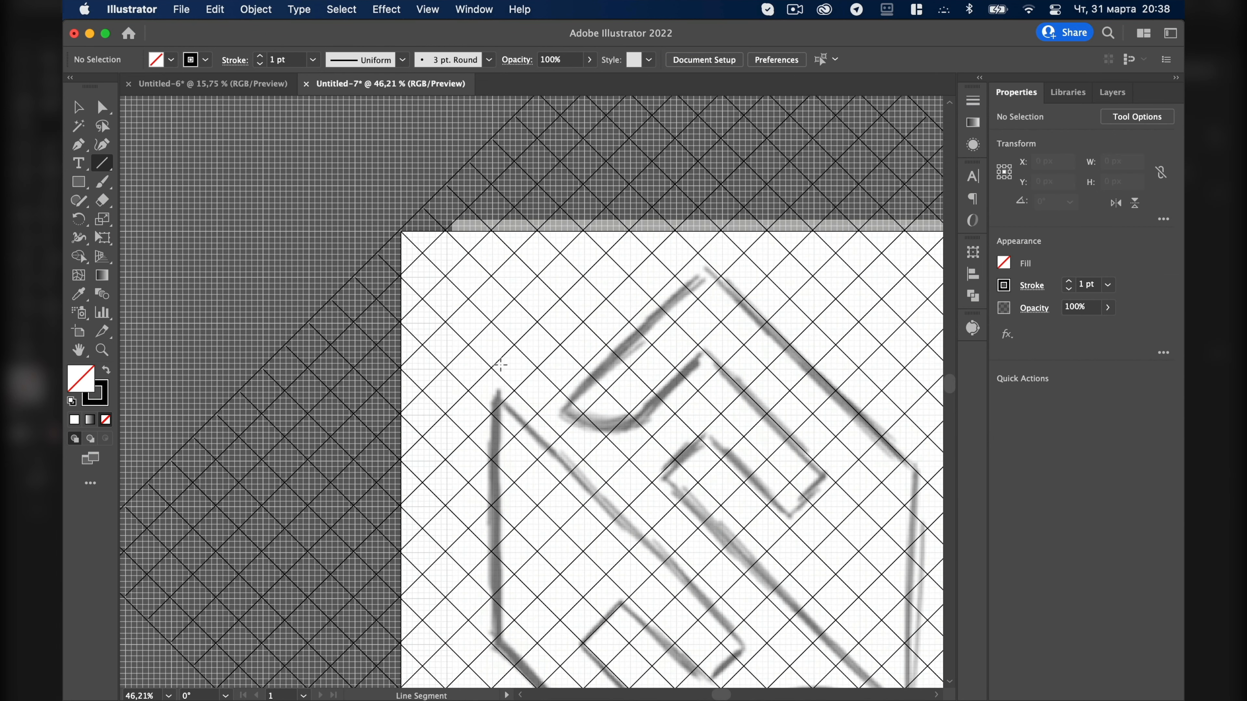
pyautogui.scroll(-1, 484, 317)
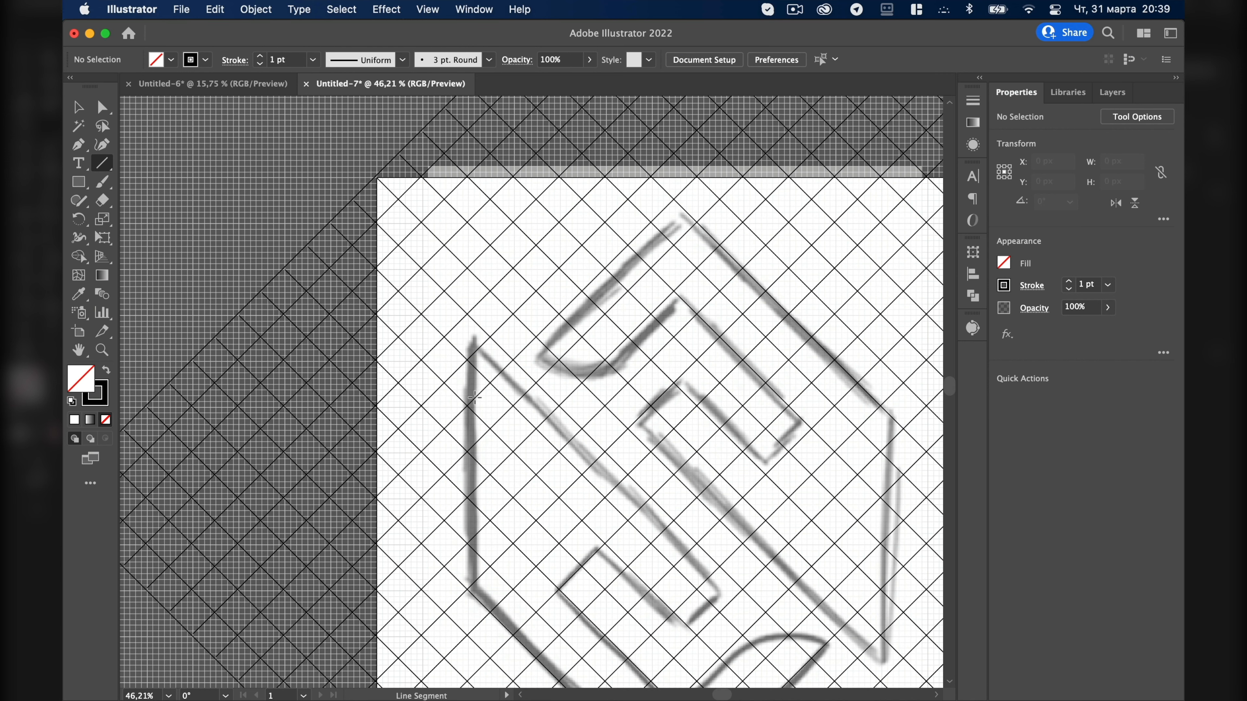
pyautogui.scroll(-3, 474, 398)
pyautogui.scroll(-3, 474, 397)
pyautogui.hscroll(2, 474, 398)
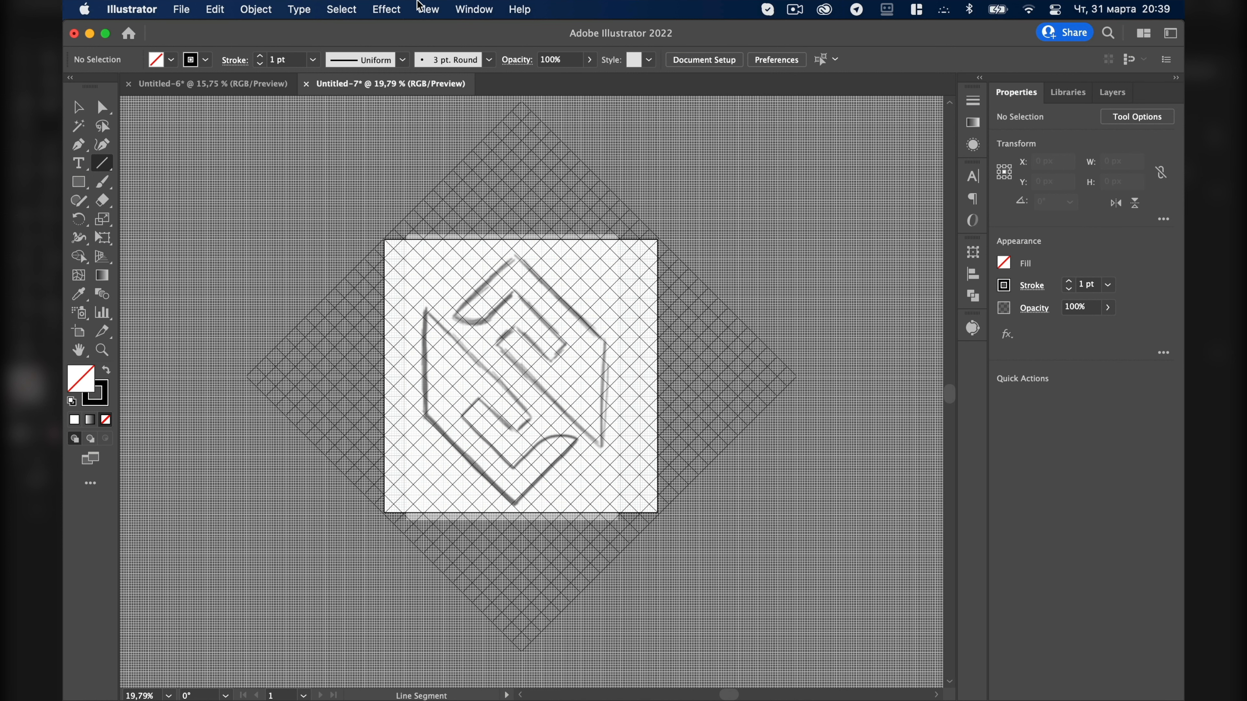
pyautogui.click(430, 10)
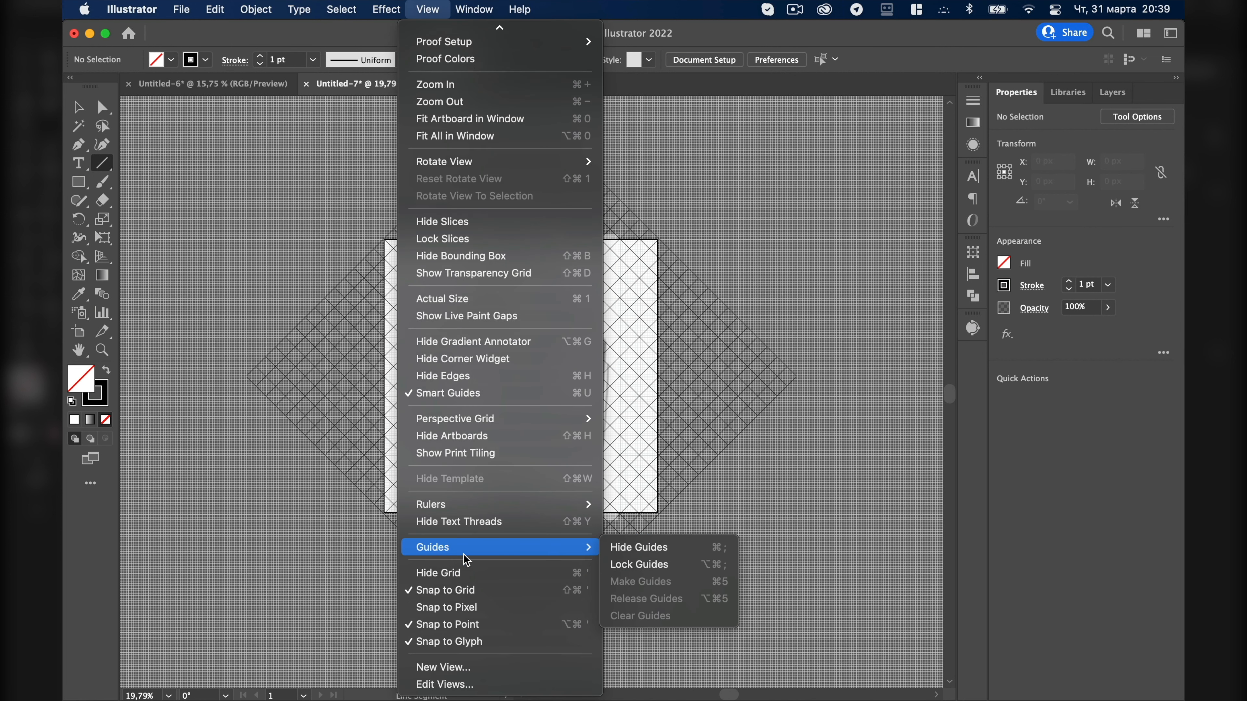
pyautogui.click(446, 598)
# Draw a vertical line about 1332 px long along the left edge of the logo sketch, centred on a crosshatch intersection.
pyautogui.scroll(5, 449, 484)
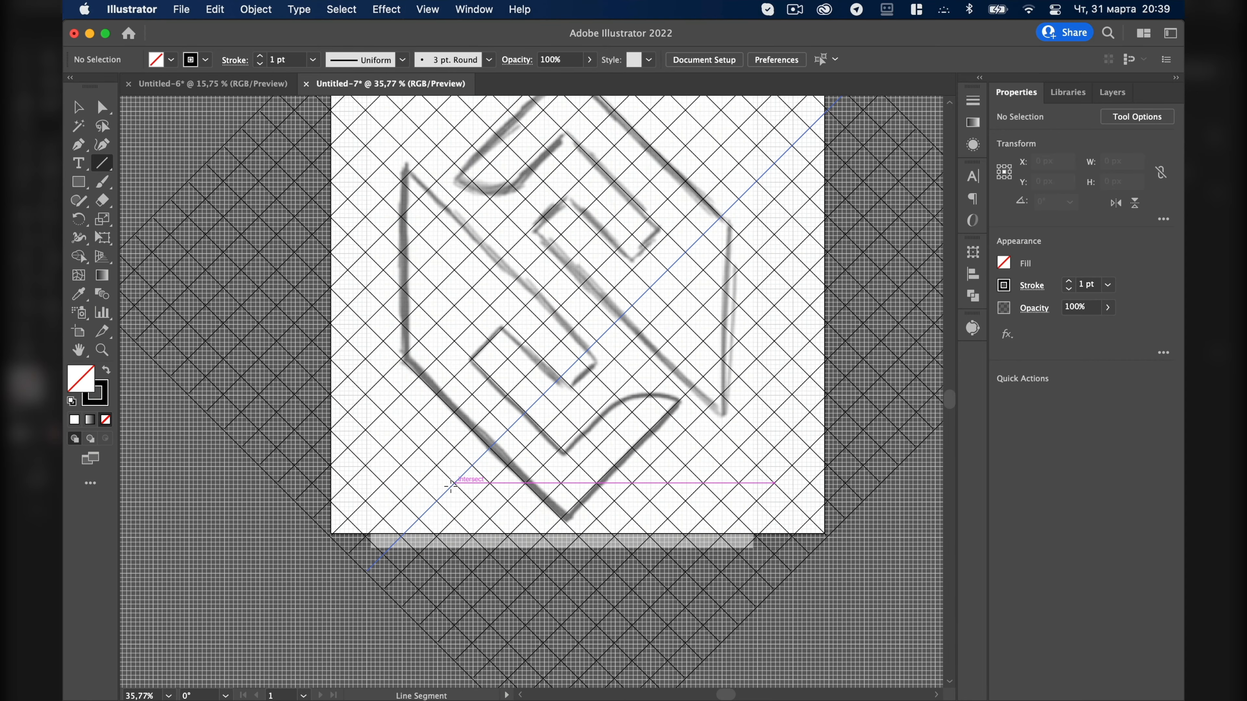
pyautogui.scroll(-3, 450, 485)
pyautogui.scroll(3, 425, 329)
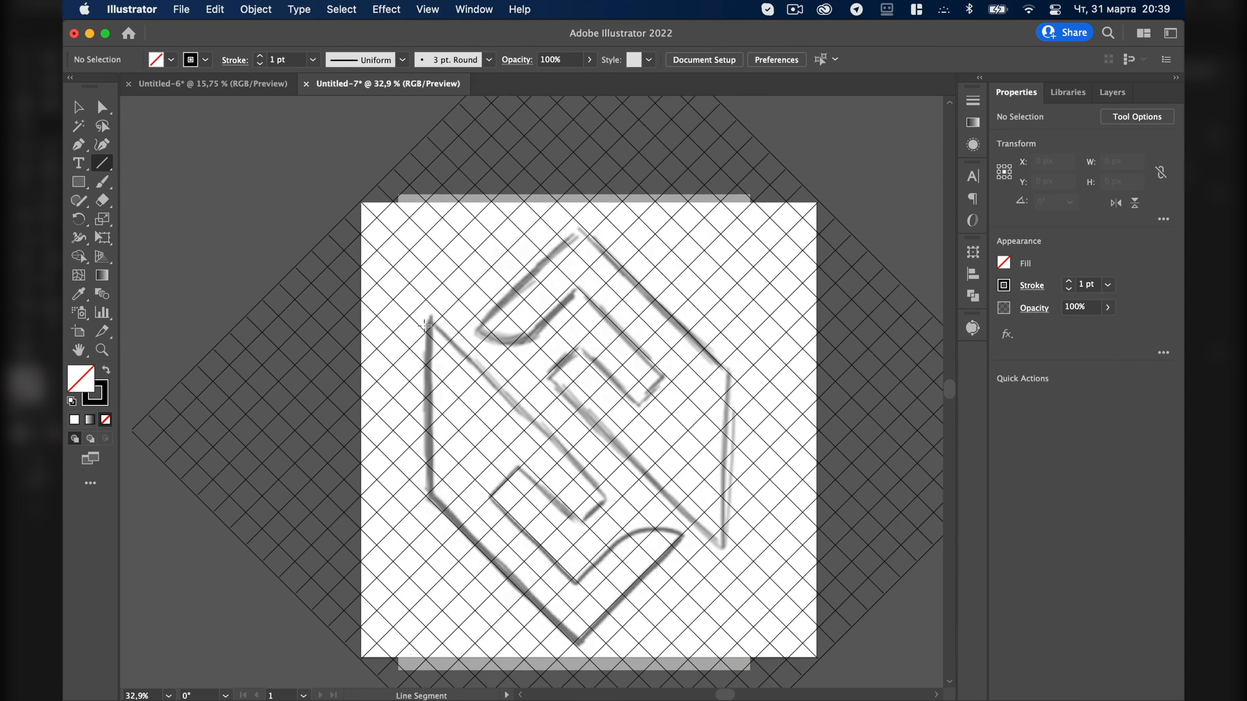
pyautogui.scroll(3, 418, 414)
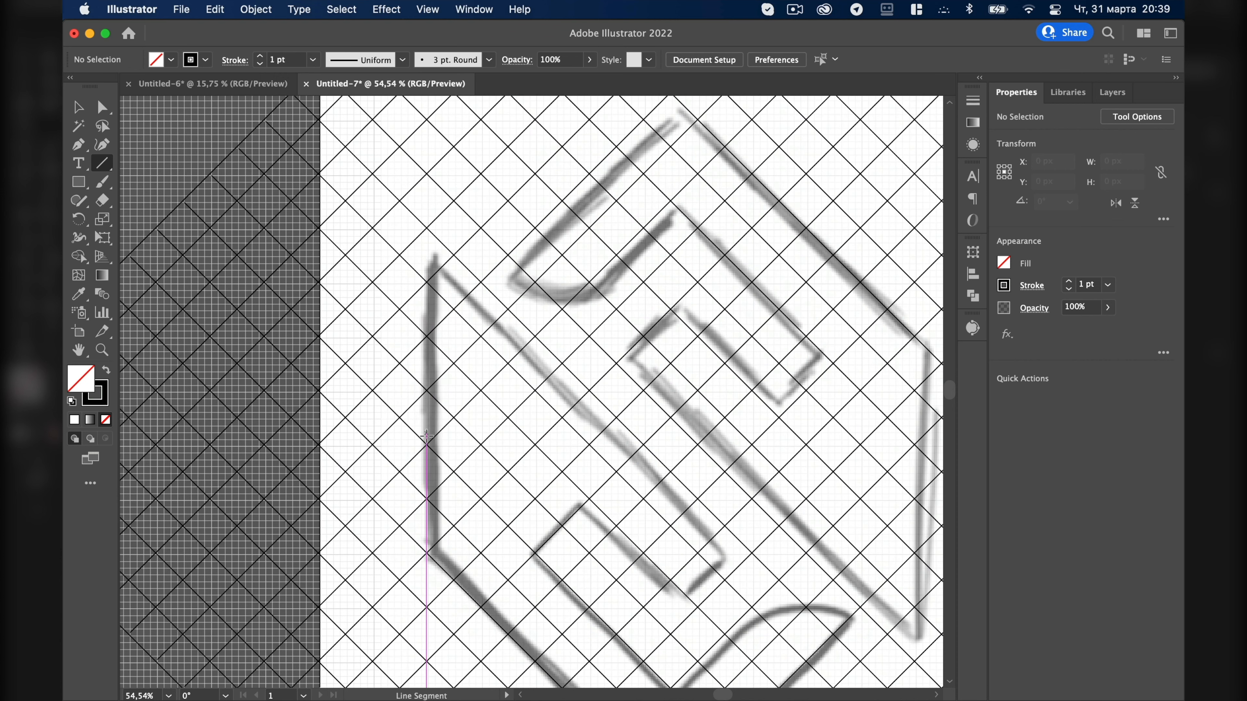
pyautogui.scroll(4, 427, 445)
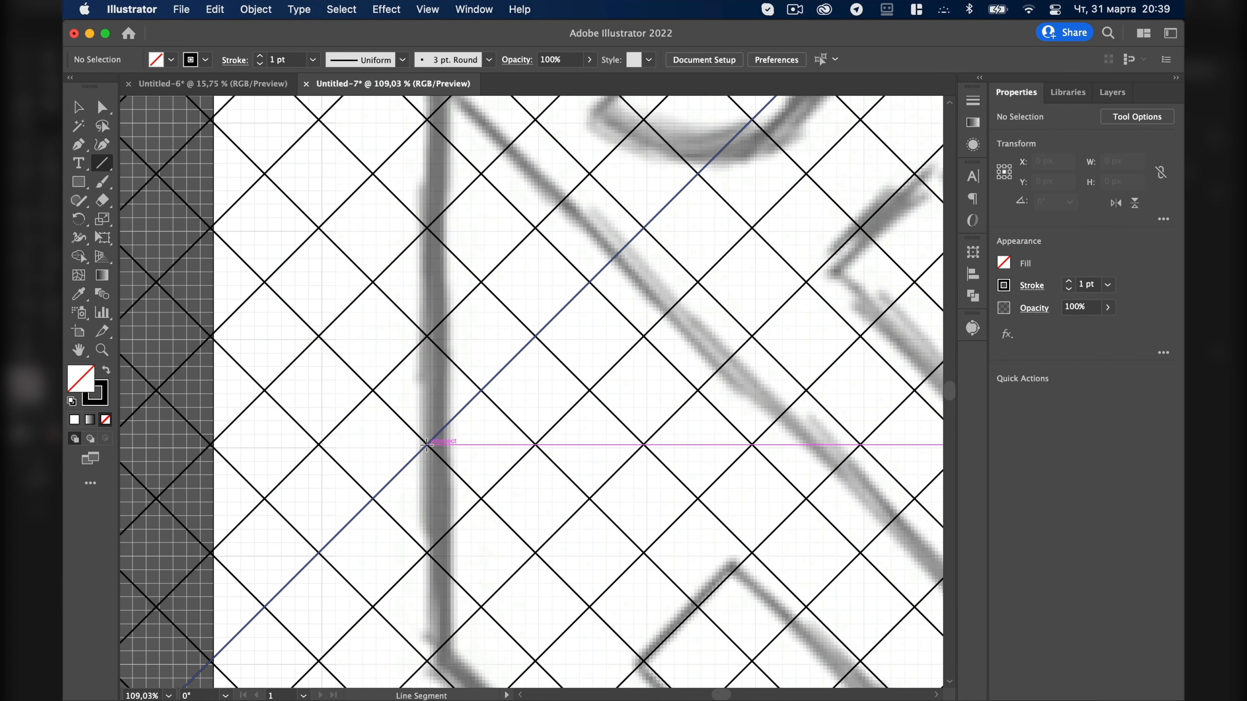
pyautogui.scroll(-5, 426, 444)
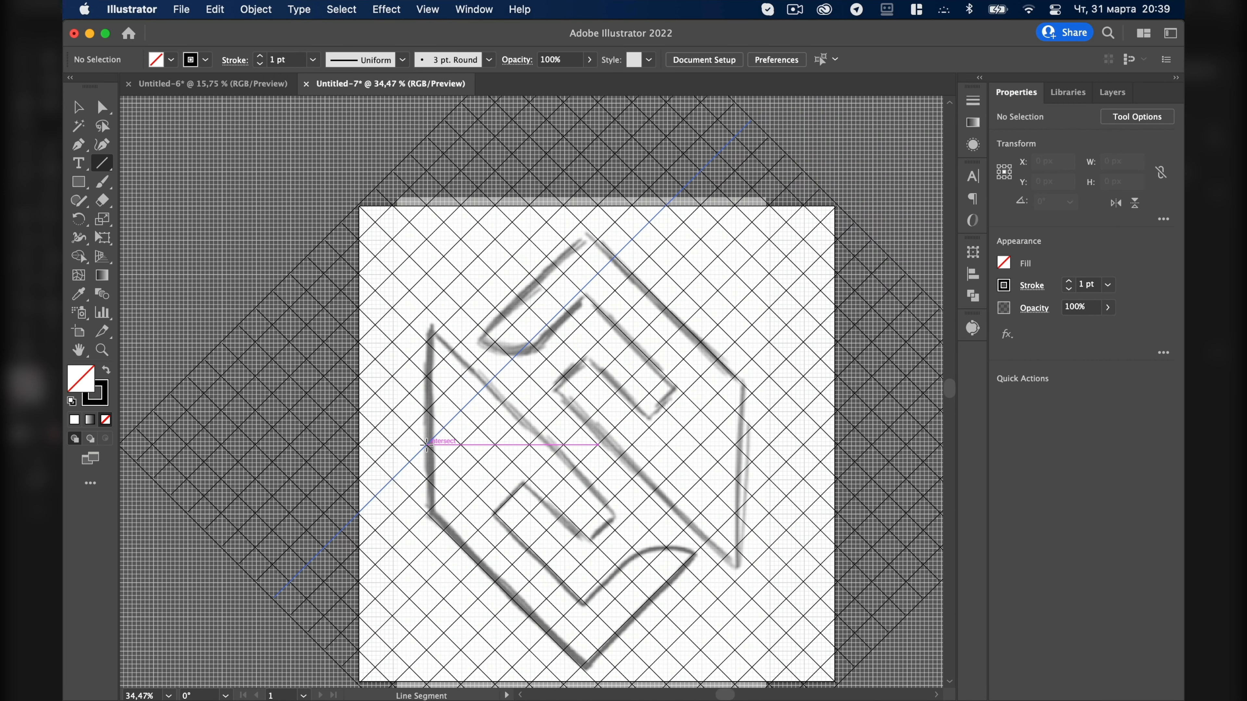
pyautogui.moveTo(426, 444); pyautogui.dragTo(419, 202)
pyautogui.moveTo(428, 147); pyautogui.dragTo(429, 129)
pyautogui.scroll(-2, 430, 129)
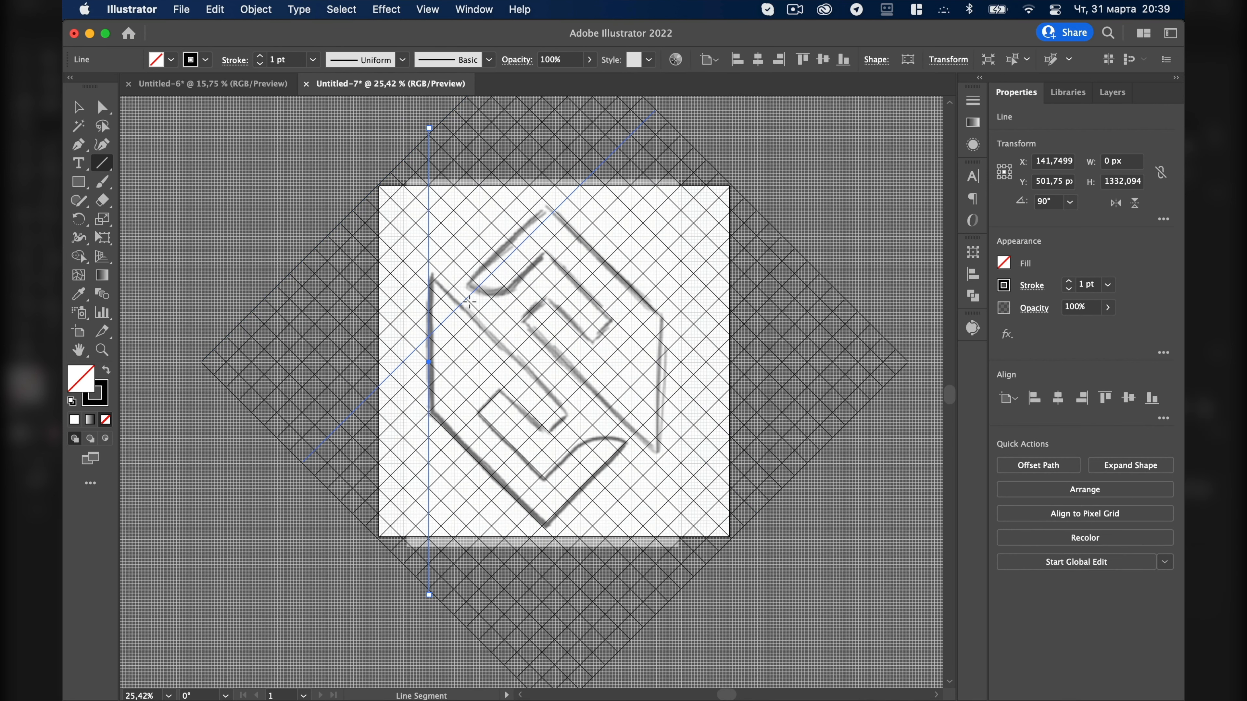
# Duplicate the vertical line 648 px to the right, onto the right edge of the logo sketch, and deselect it.
pyautogui.press('v')
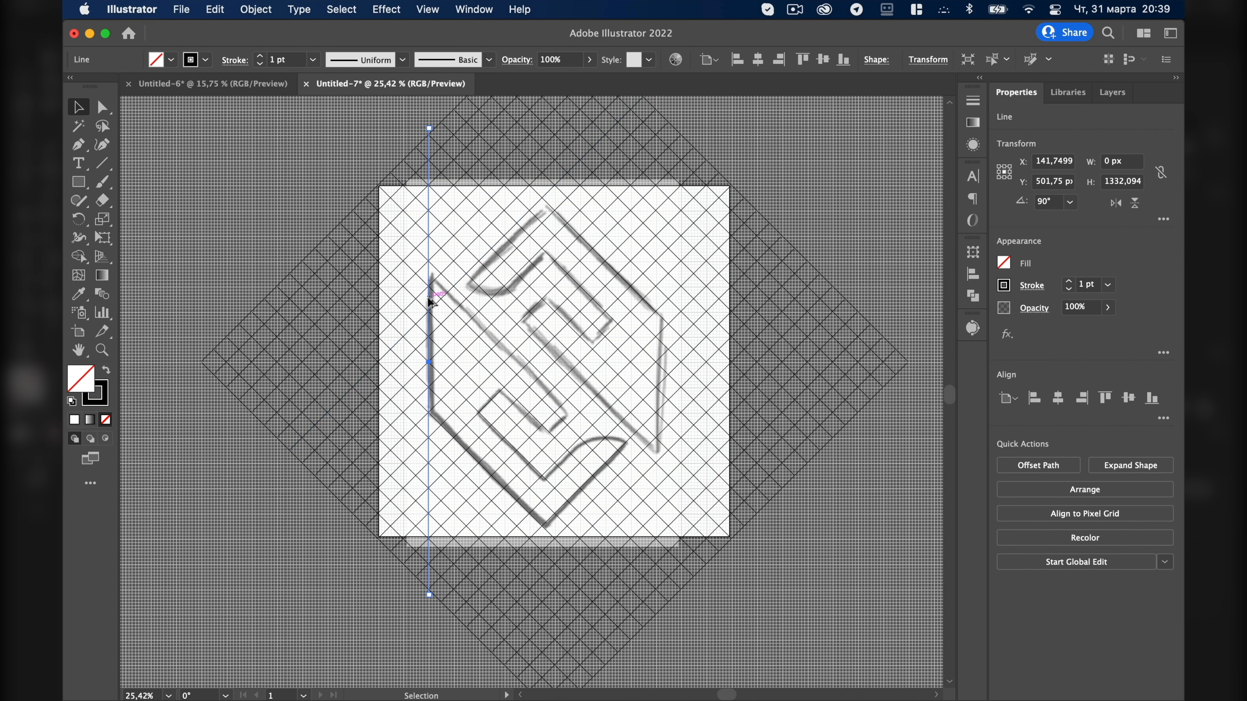
pyautogui.moveTo(429, 301); pyautogui.dragTo(656, 303)
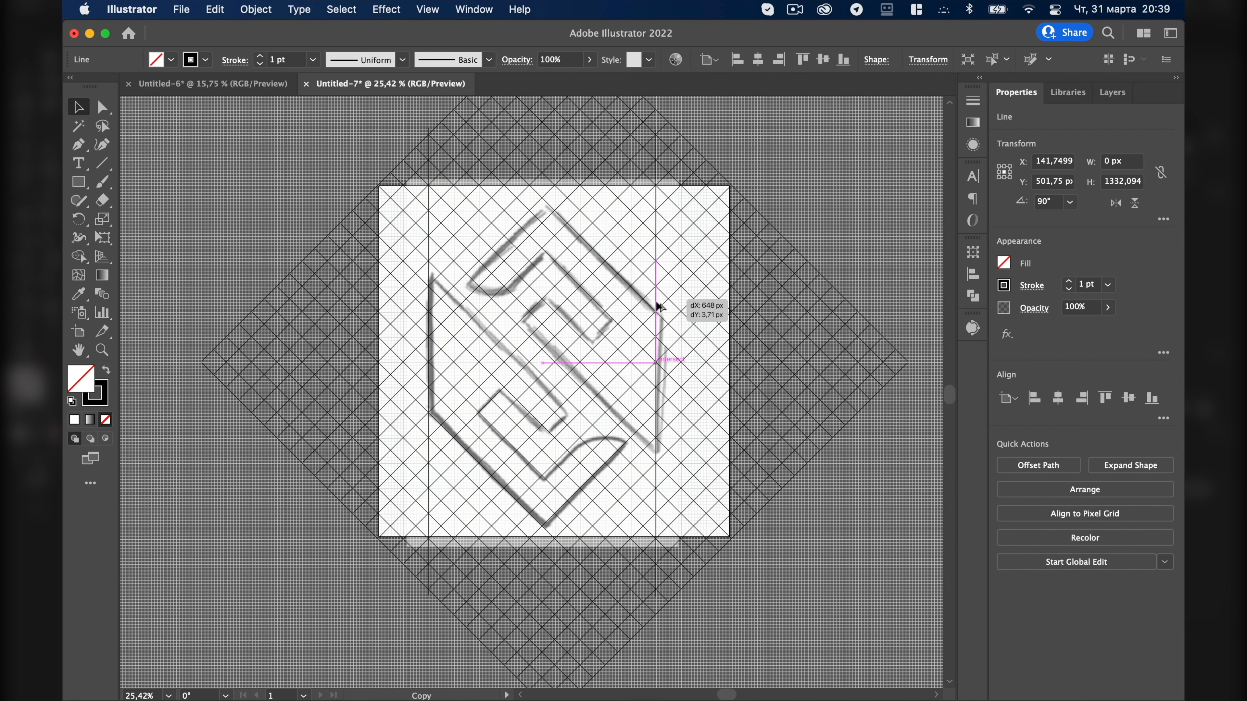
pyautogui.moveTo(657, 307); pyautogui.dragTo(657, 306)
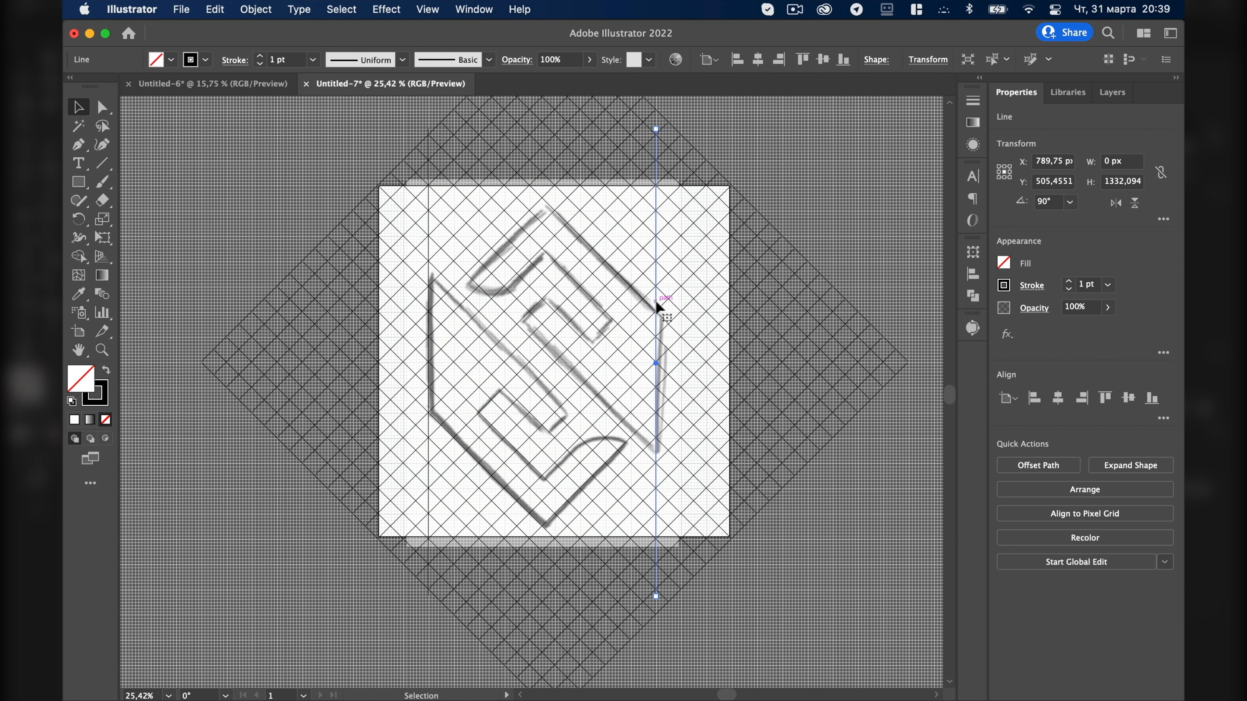
pyautogui.scroll(5, 657, 314)
pyautogui.moveTo(656, 372); pyautogui.dragTo(670, 374)
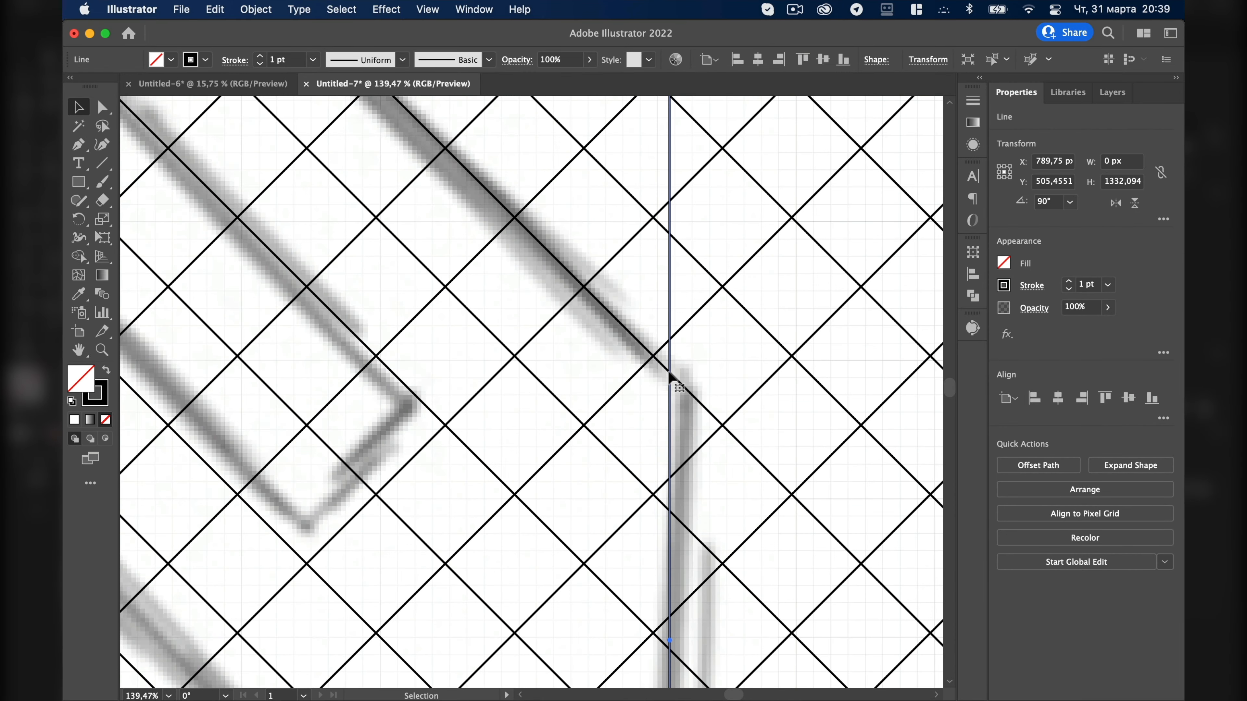
pyautogui.press('super+z')
pyautogui.scroll(-3, 669, 374)
pyautogui.scroll(-6, 560, 315)
pyautogui.click(443, 237)
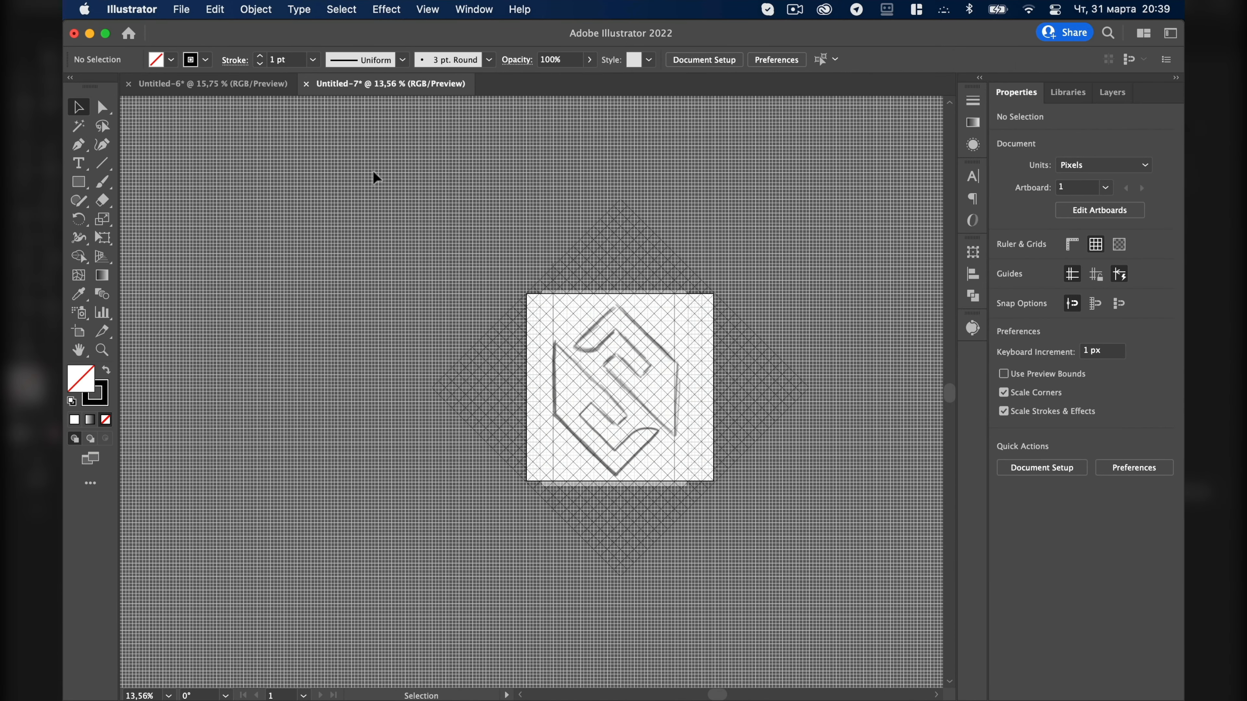
# Select all the construction lines and hide the document grid.
pyautogui.press('super+a')
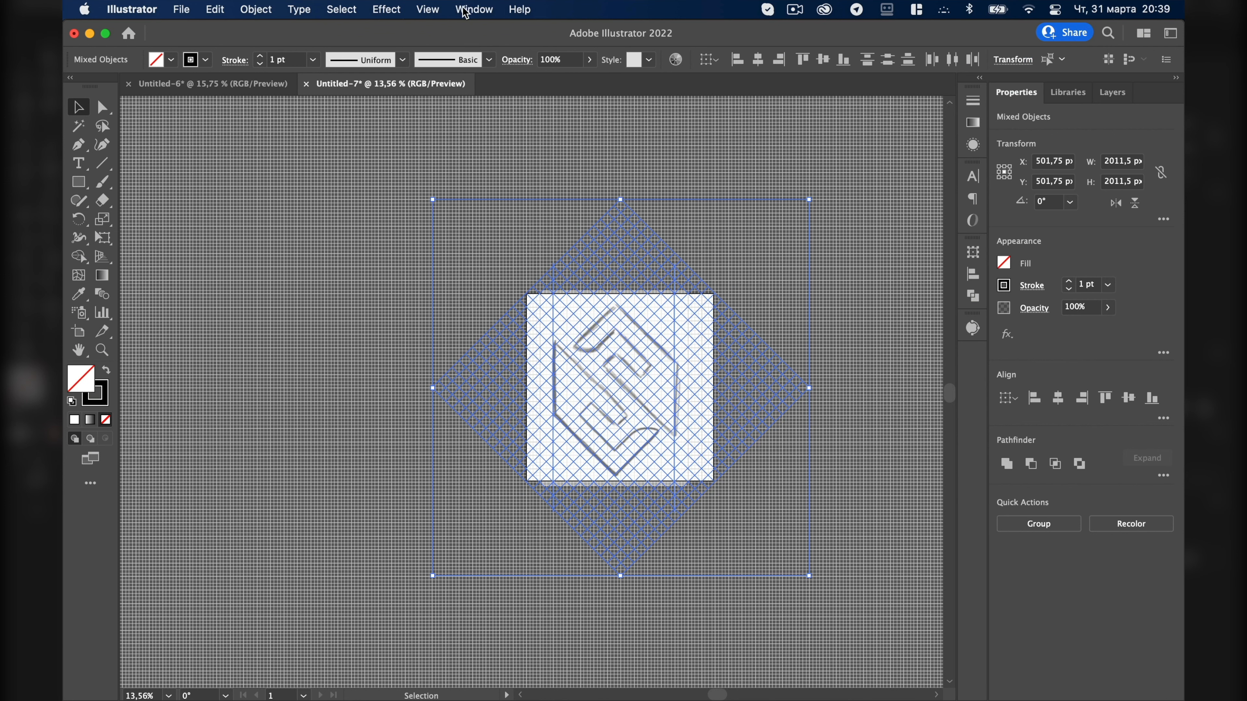
pyautogui.click(440, 10)
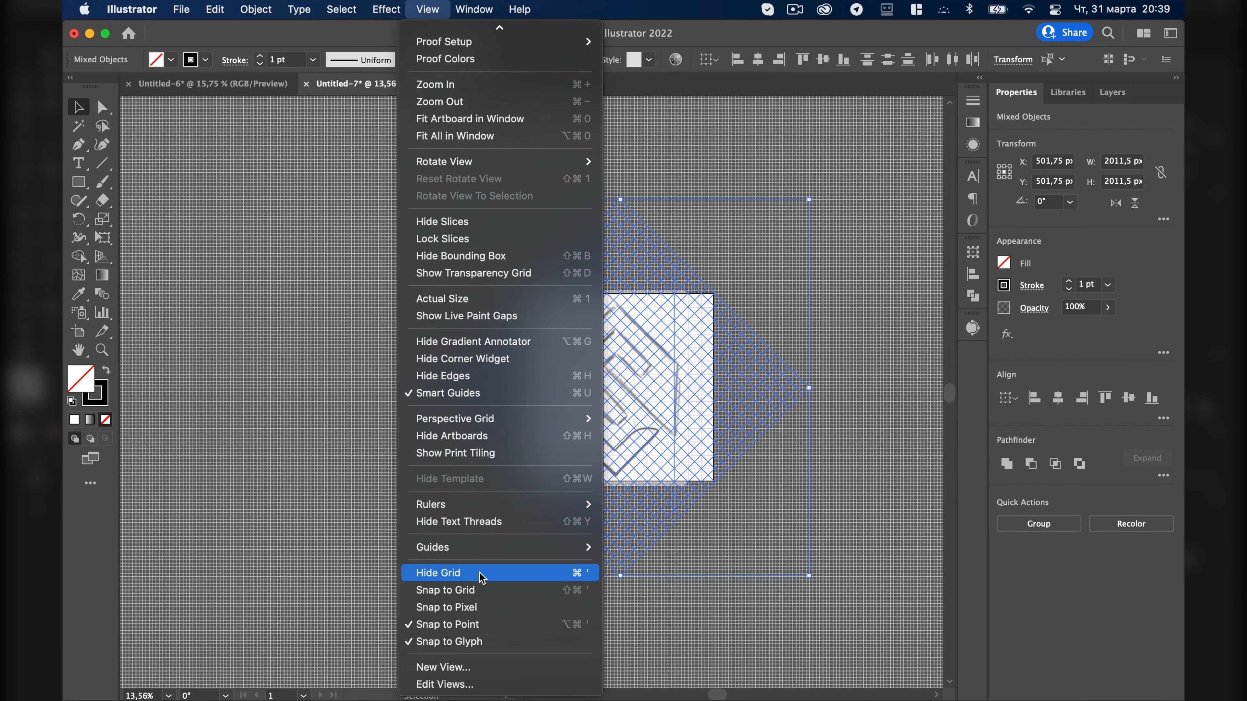
pyautogui.click(471, 579)
# Place a spare copy of the construction lines on the empty canvas up and left of the artboard, and reselect the original lines.
pyautogui.scroll(-3, 562, 291)
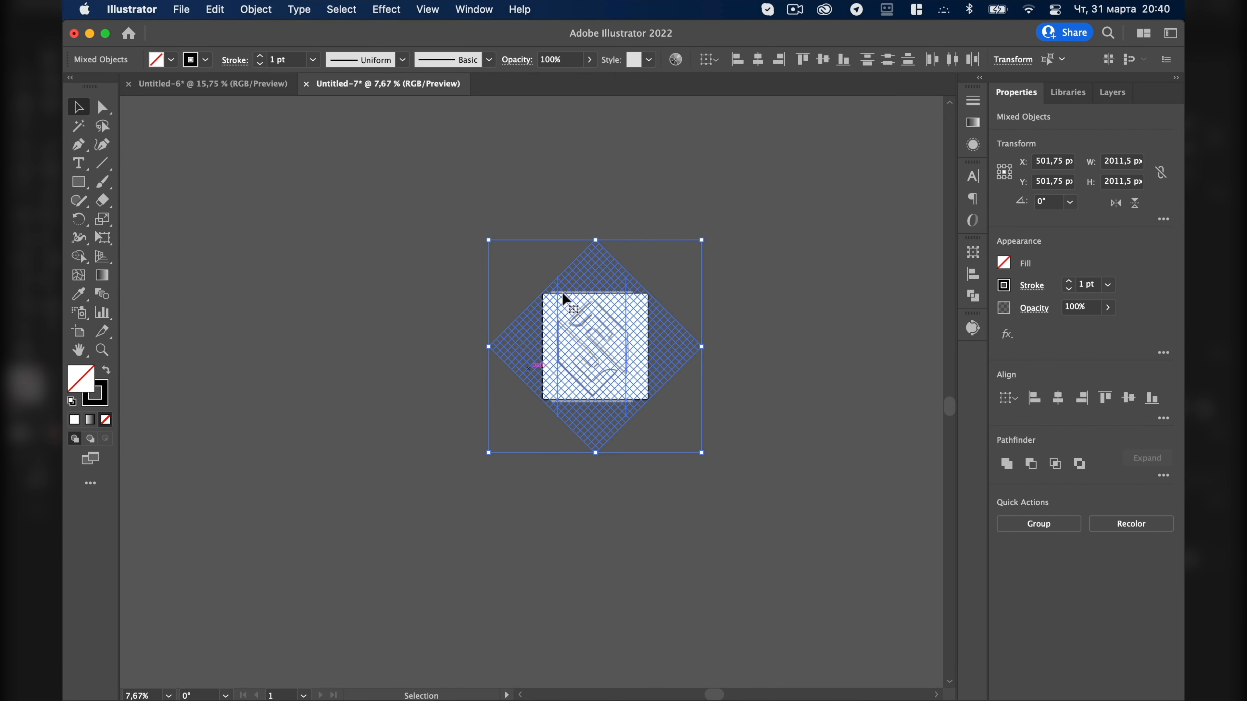
pyautogui.moveTo(600, 285); pyautogui.dragTo(265, 203)
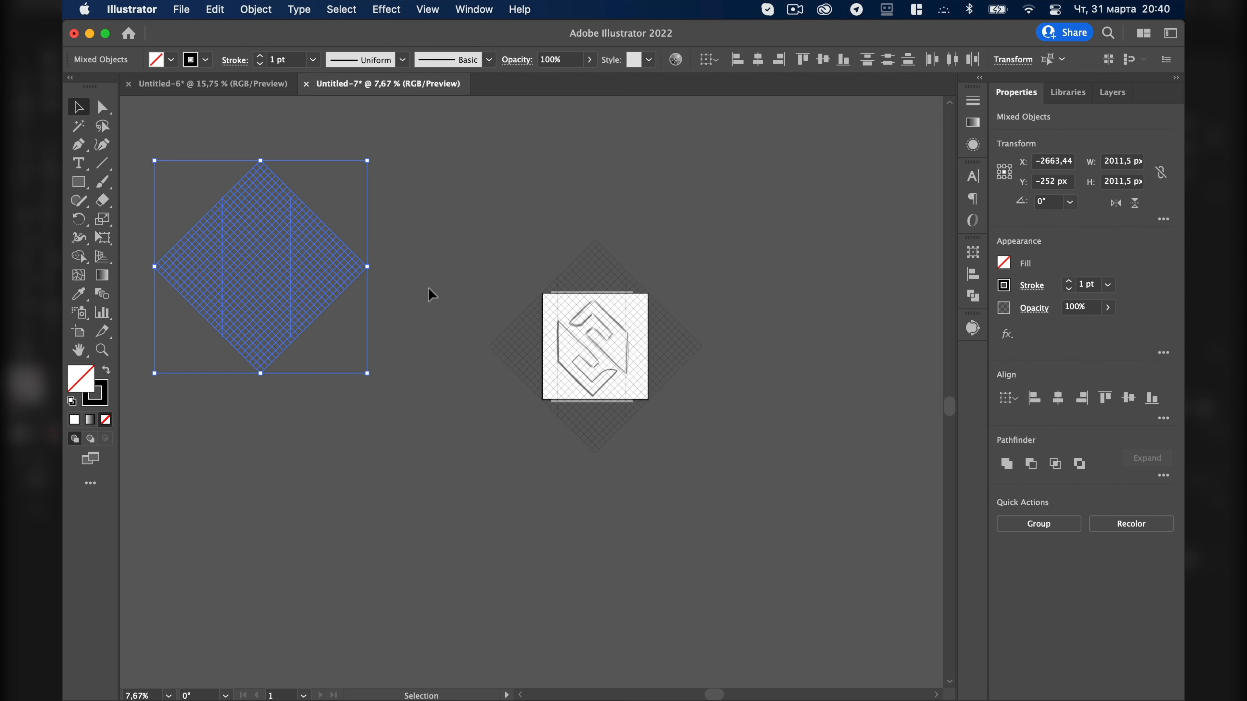
pyautogui.press('super+equal')
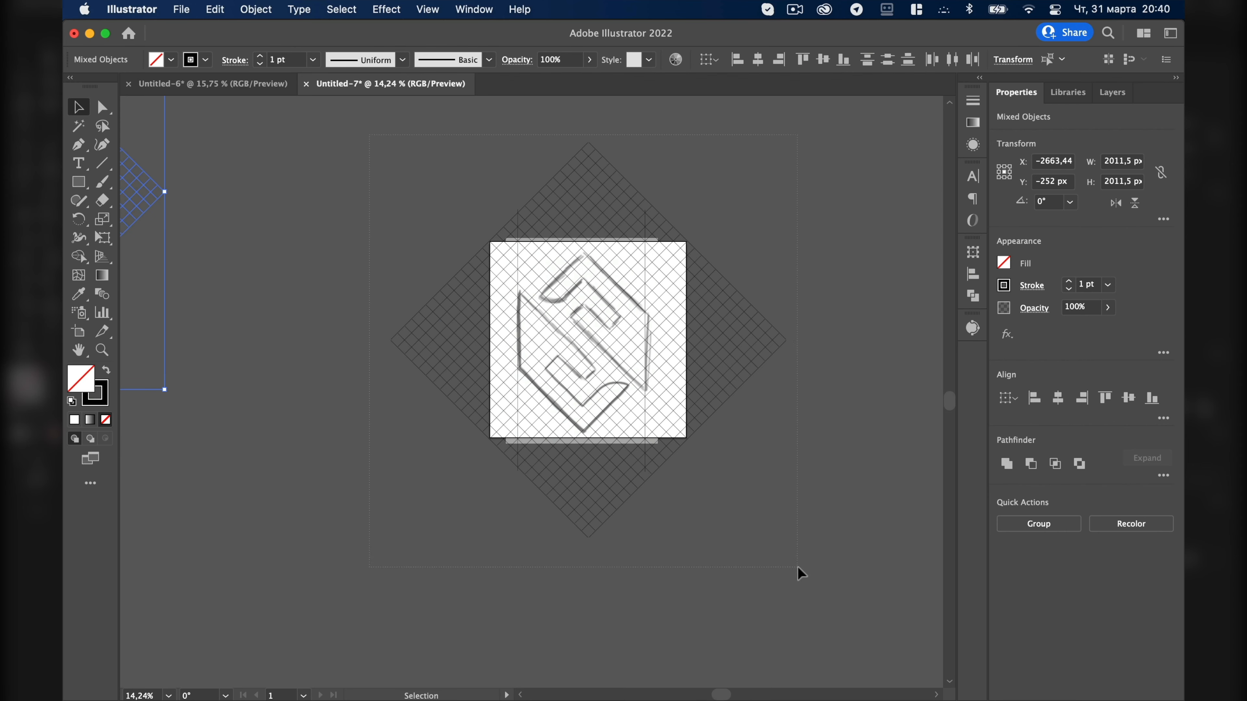
pyautogui.press('super+z')
pyautogui.press('super+equal')
# Activate the Shape Builder tool with the construction lines selected, setting their stroke to none and their fill to black.
pyautogui.hotkey('shift', 'm')
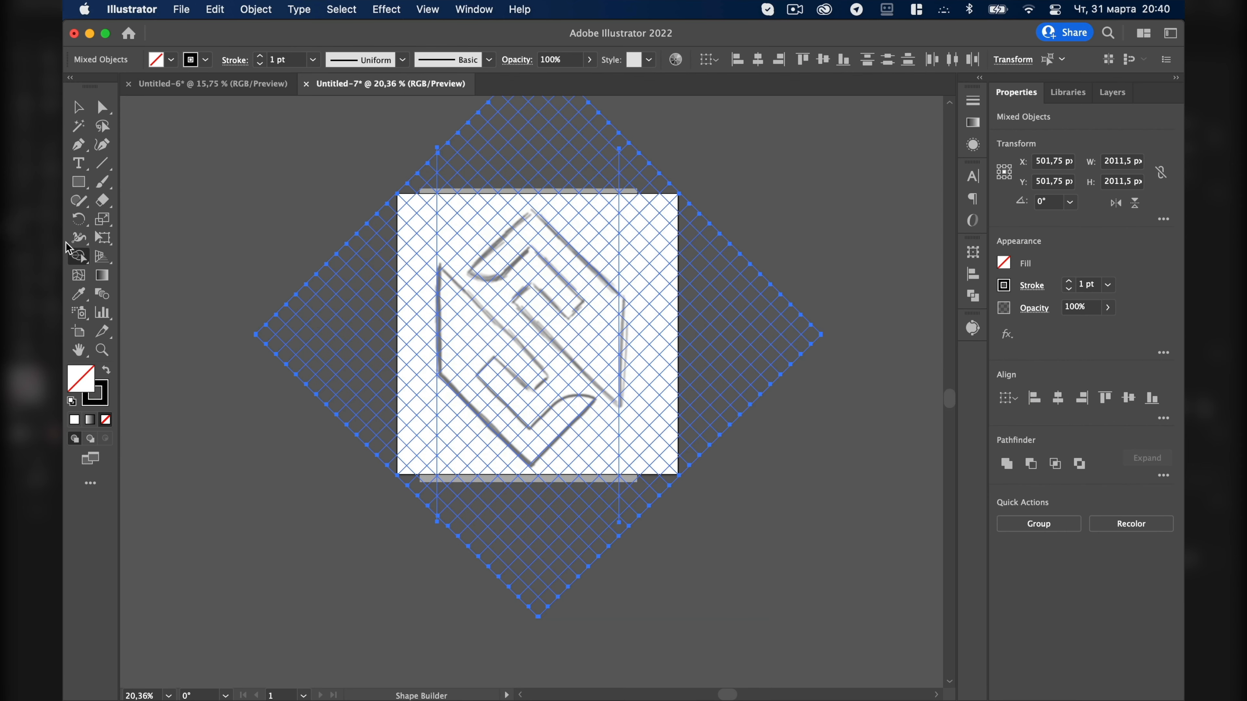
pyautogui.click(205, 59)
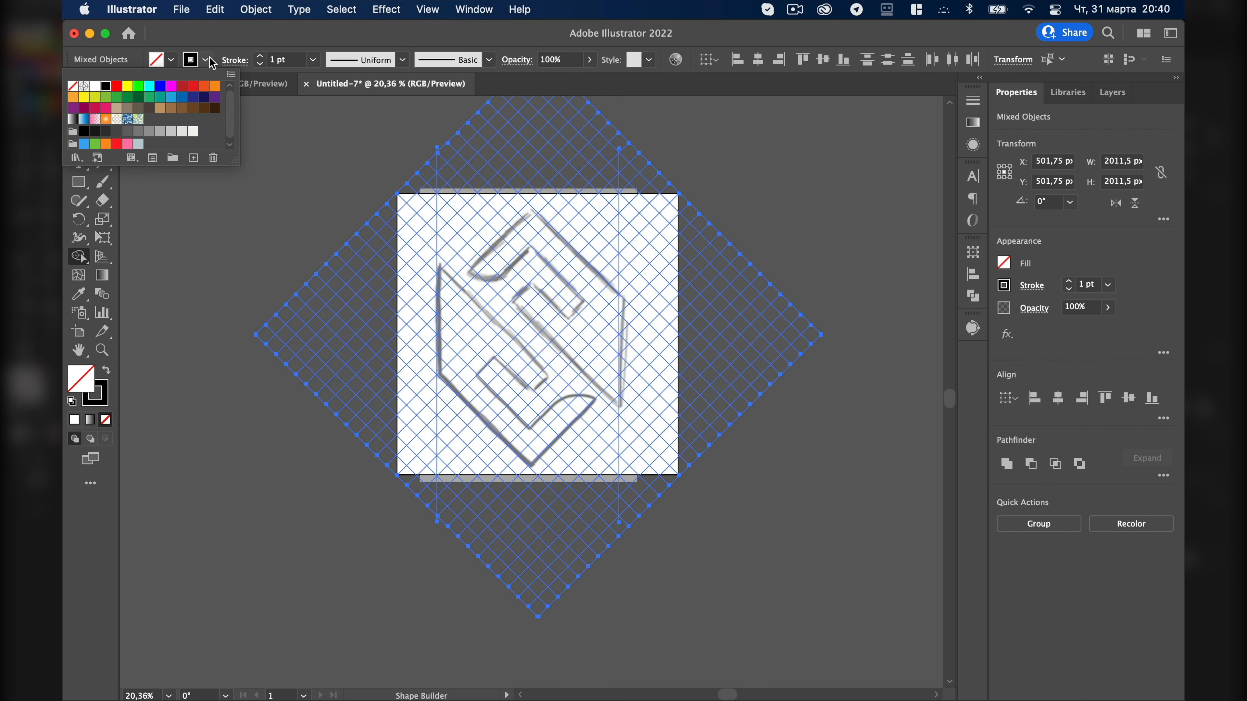
pyautogui.click(74, 86)
pyautogui.click(171, 60)
pyautogui.click(170, 59)
pyautogui.click(106, 87)
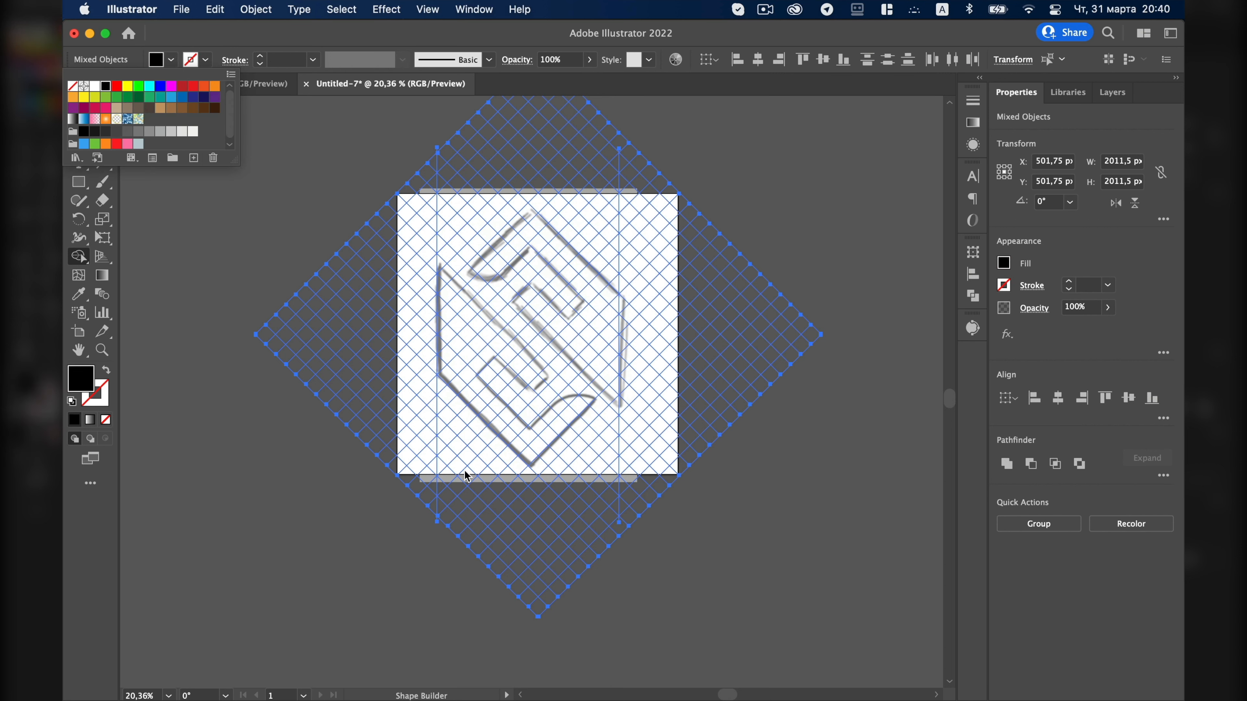
pyautogui.click(448, 47)
# Merge the grid cells along the sketch's left edge and its lower V-shaped band into one black shape with Shape Builder.
pyautogui.scroll(5, 505, 381)
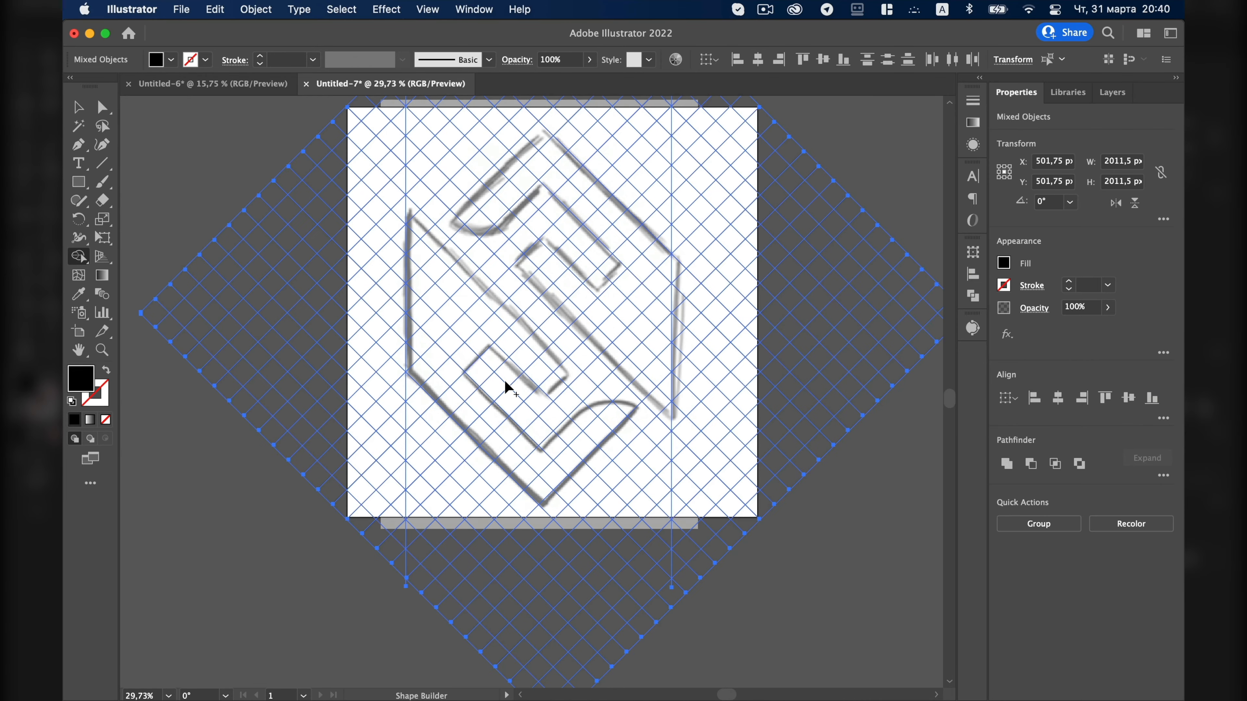
pyautogui.scroll(2, 504, 380)
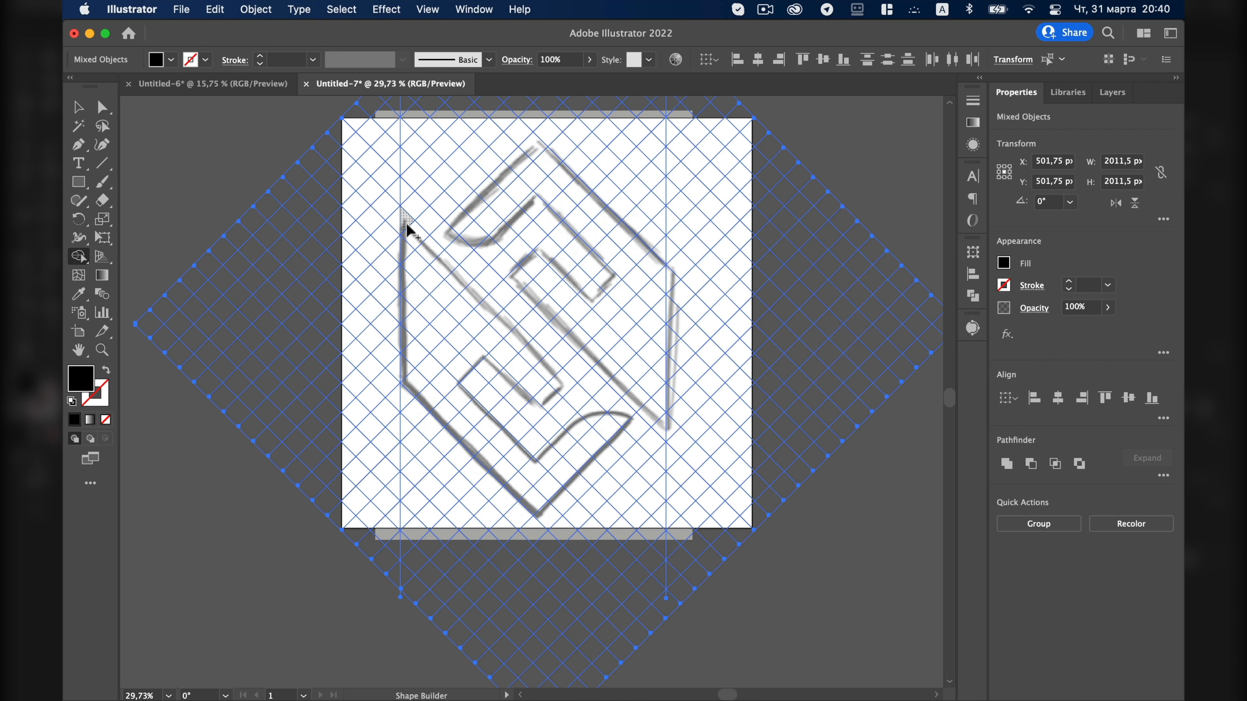
pyautogui.moveTo(407, 225)
pyautogui.mouseDown()
pyautogui.moveTo(408, 367)
pyautogui.moveTo(474, 391)
pyautogui.mouseUp()
pyautogui.press('super+z')
pyautogui.moveTo(413, 348)
pyautogui.mouseDown()
pyautogui.moveTo(422, 388)
pyautogui.moveTo(535, 506)
pyautogui.mouseUp()
pyautogui.moveTo(497, 435)
pyautogui.mouseDown()
pyautogui.moveTo(538, 475)
pyautogui.moveTo(600, 412)
pyautogui.moveTo(619, 413)
pyautogui.moveTo(622, 426)
pyautogui.moveTo(605, 406)
pyautogui.mouseUp()
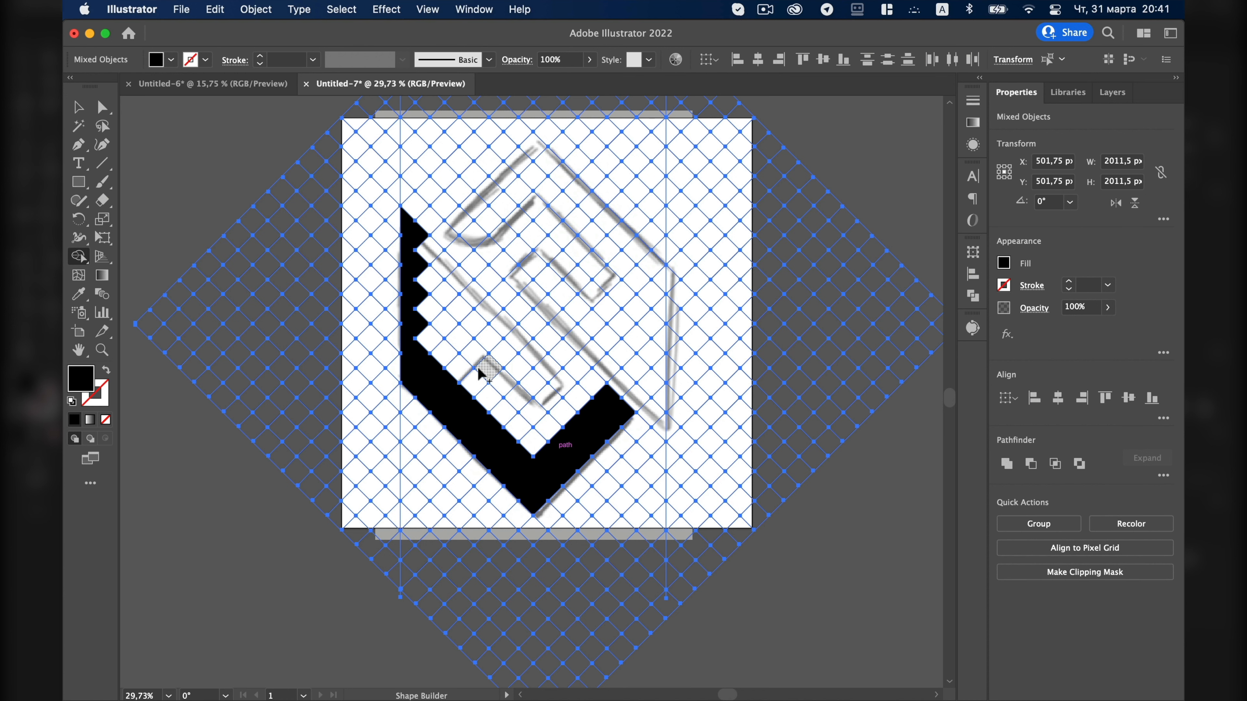
# Merge the remaining cells between the left edge and the inner diagonal into the black shape, completing the logo's lower-left half.
pyautogui.moveTo(458, 365)
pyautogui.mouseDown()
pyautogui.moveTo(482, 342)
pyautogui.moveTo(514, 338)
pyautogui.moveTo(535, 383)
pyautogui.moveTo(451, 374)
pyautogui.mouseUp()
pyautogui.keyDown('alt'); pyautogui.click(458, 368); pyautogui.keyUp('alt')
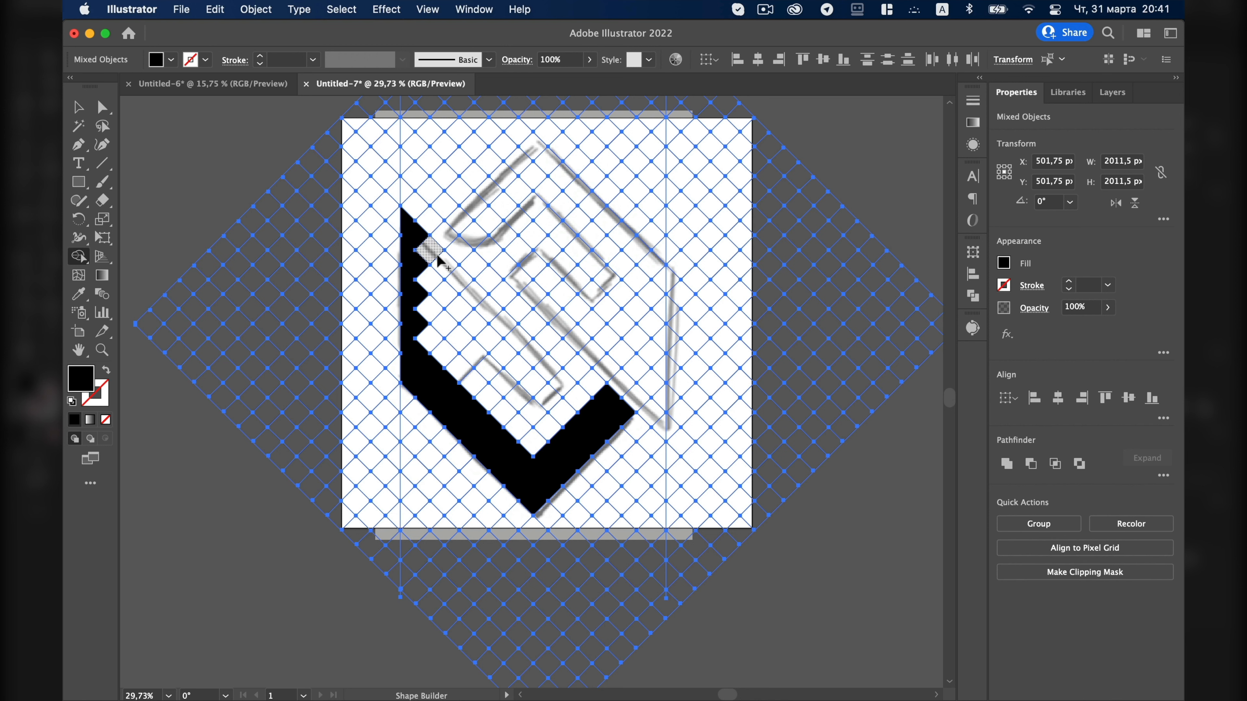
pyautogui.moveTo(415, 234)
pyautogui.mouseDown()
pyautogui.moveTo(550, 365)
pyautogui.moveTo(473, 328)
pyautogui.moveTo(446, 377)
pyautogui.moveTo(445, 354)
pyautogui.moveTo(467, 350)
pyautogui.mouseUp()
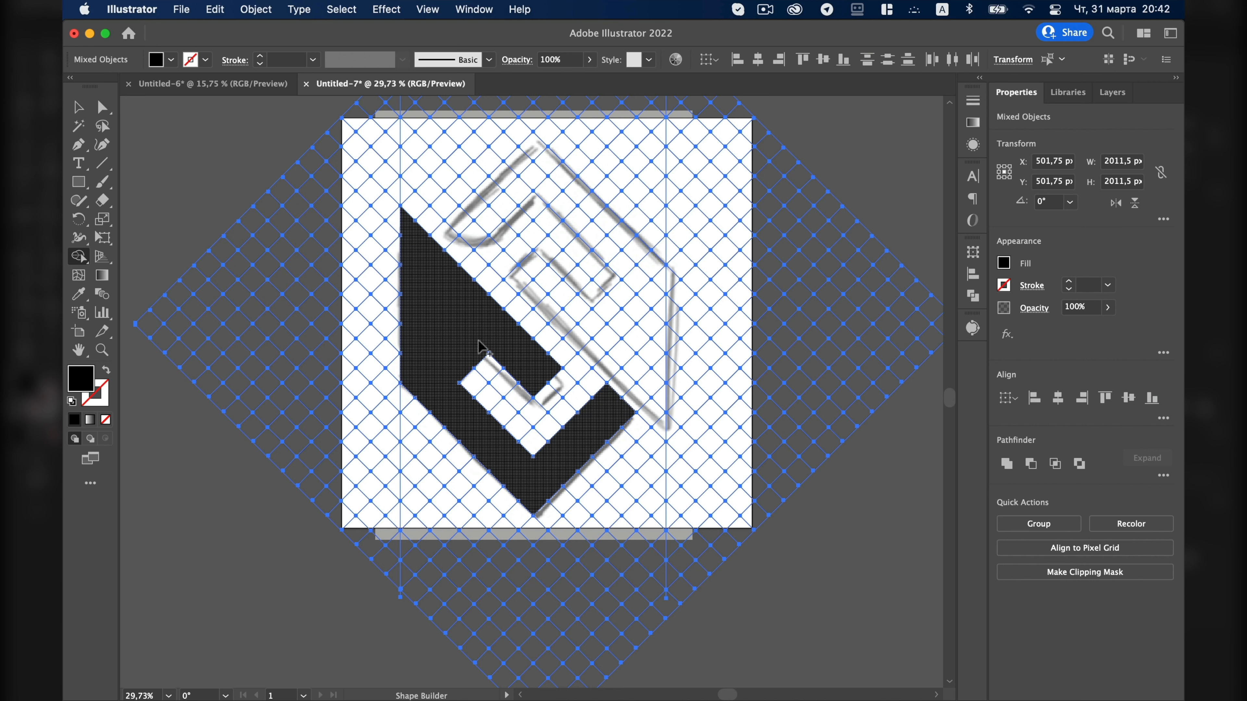
pyautogui.click(451, 374)
# Select the finished black half with Direct Selection, duplicate it about 486 px upward, and flip the copy horizontally and vertically.
pyautogui.press('a')
pyautogui.click(237, 593)
pyautogui.click(450, 383)
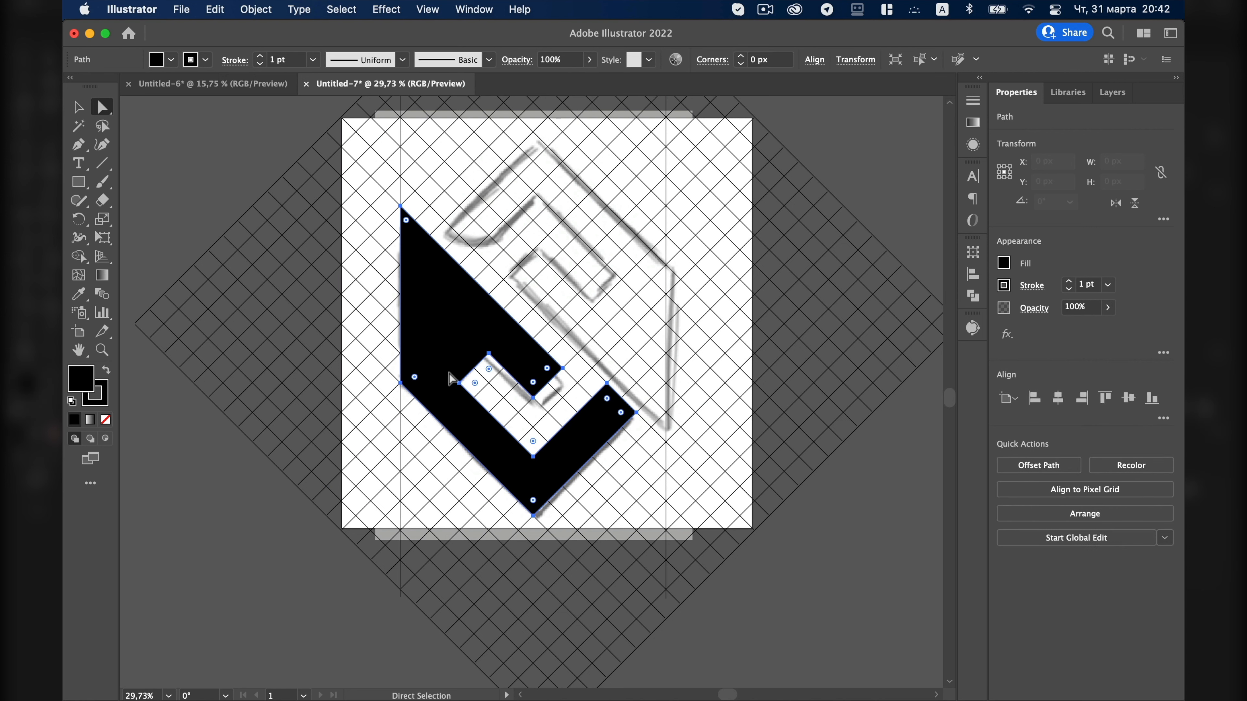
pyautogui.scroll(-3, 448, 374)
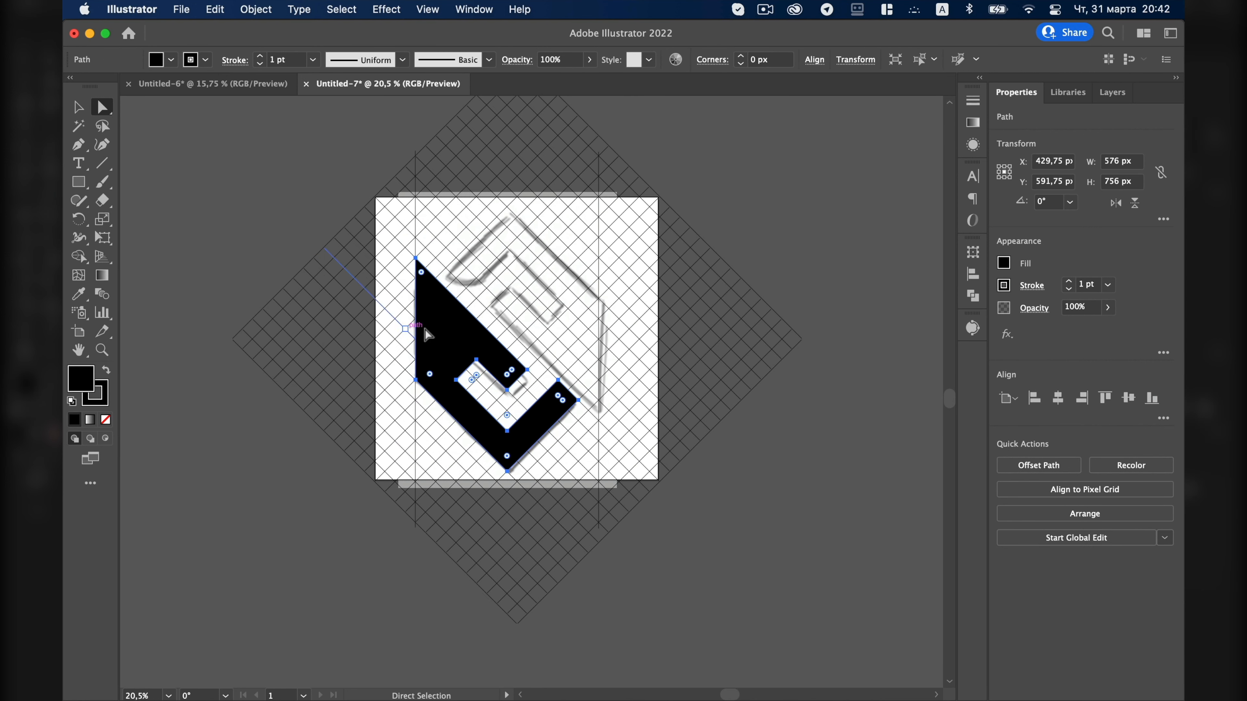
pyautogui.moveTo(451, 350); pyautogui.dragTo(450, 212)
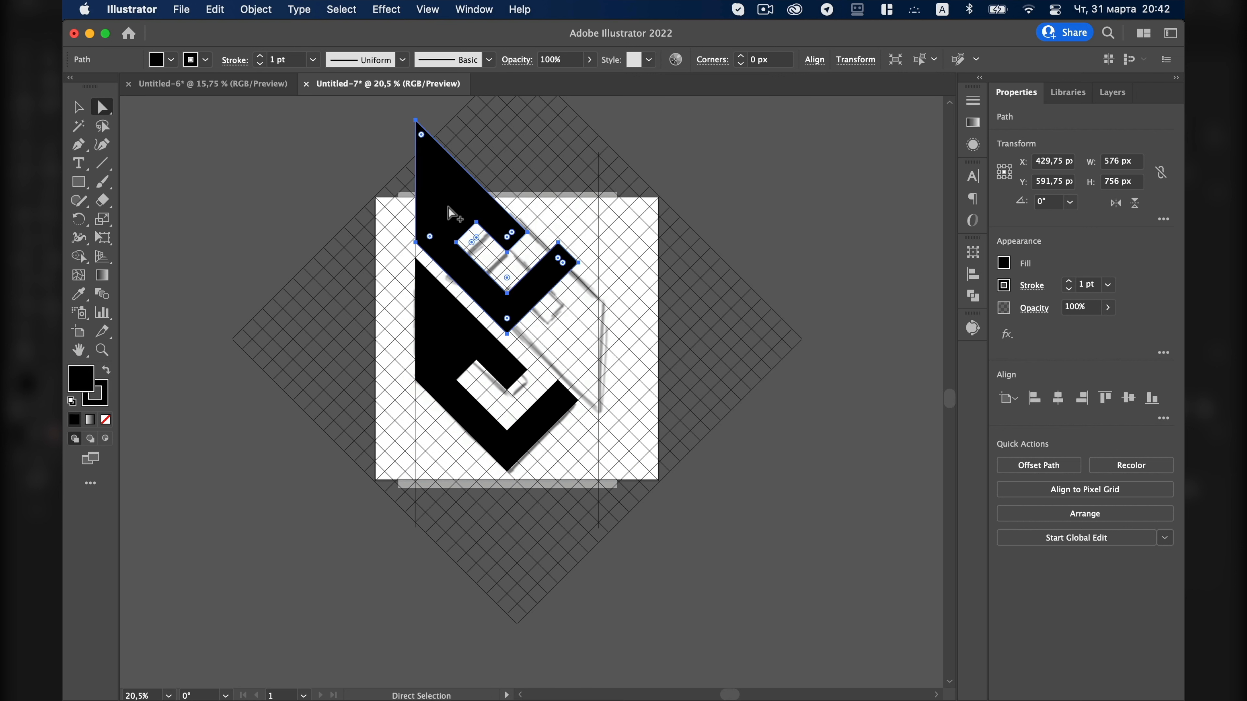
pyautogui.click(1121, 203)
pyautogui.click(1134, 203)
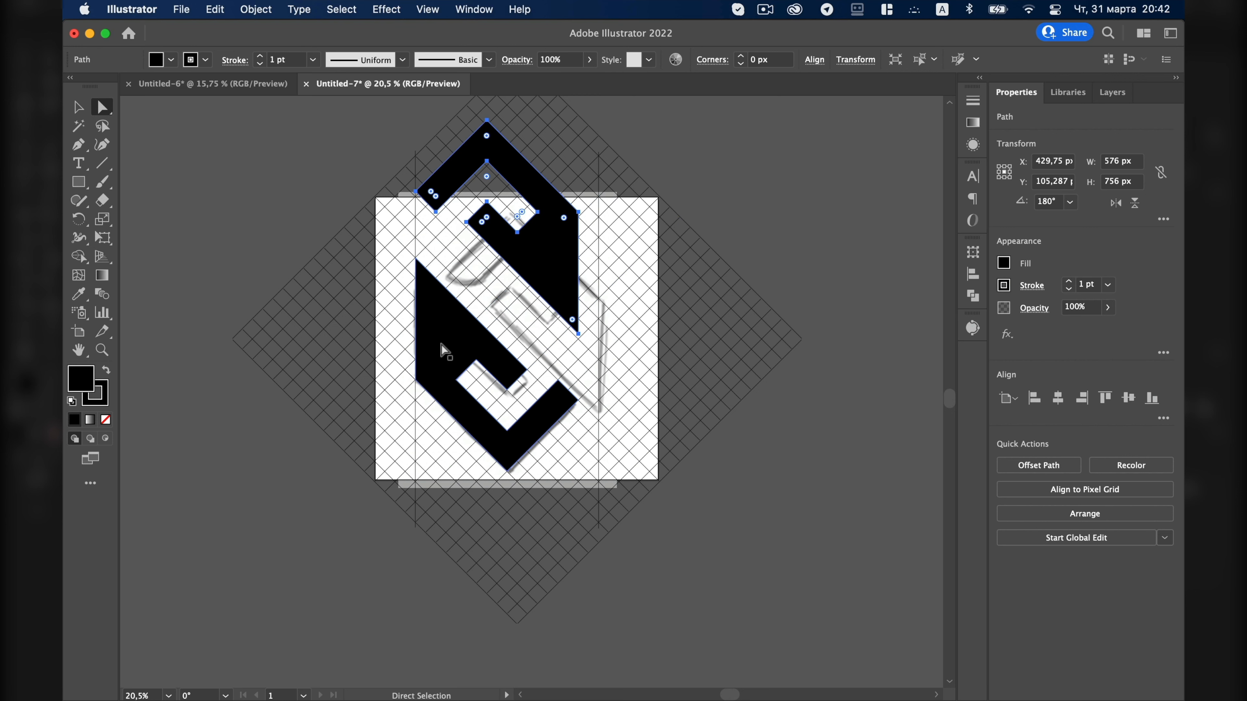
# Move the flipped black half over the sketch's upper-right half, flush with the outer vertical guide, at about X 500 px, Y 336 px.
pyautogui.moveTo(554, 265); pyautogui.dragTo(725, 336)
pyautogui.scroll(3, 564, 320)
pyautogui.scroll(-3, 631, 356)
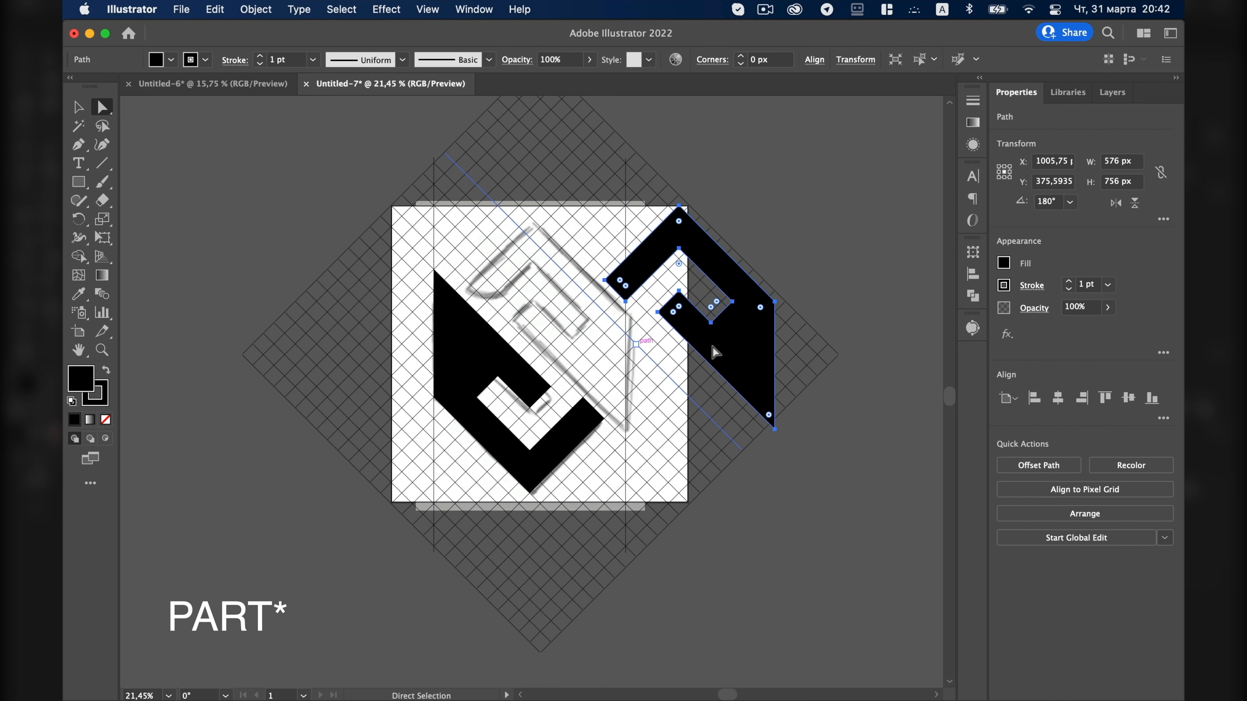
pyautogui.moveTo(745, 369); pyautogui.dragTo(600, 358)
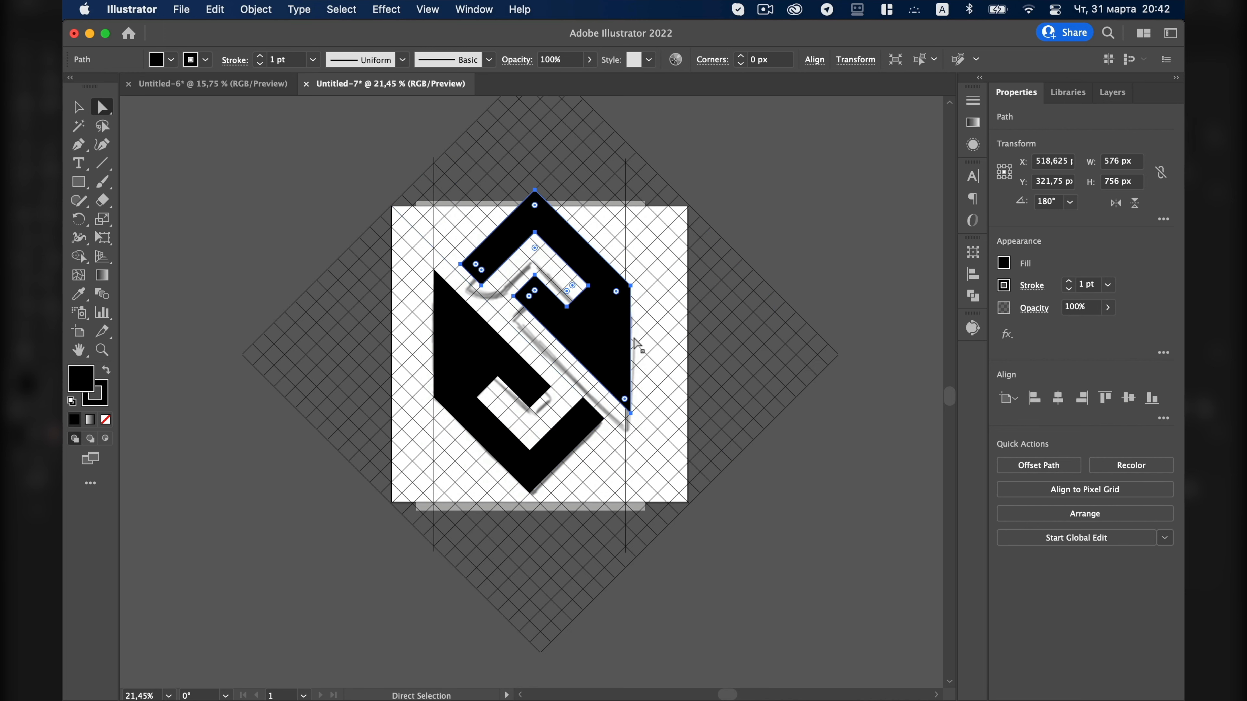
pyautogui.scroll(3, 613, 353)
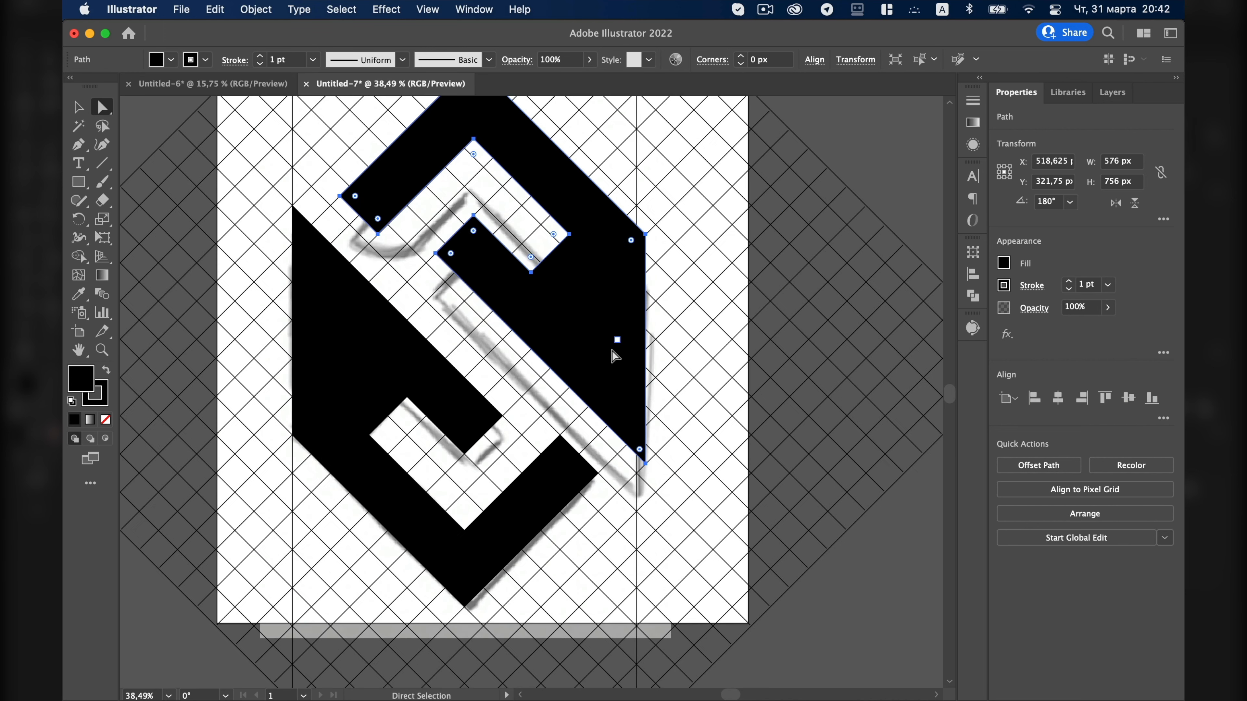
pyautogui.moveTo(580, 355); pyautogui.dragTo(570, 360)
pyautogui.scroll(-3, 571, 366)
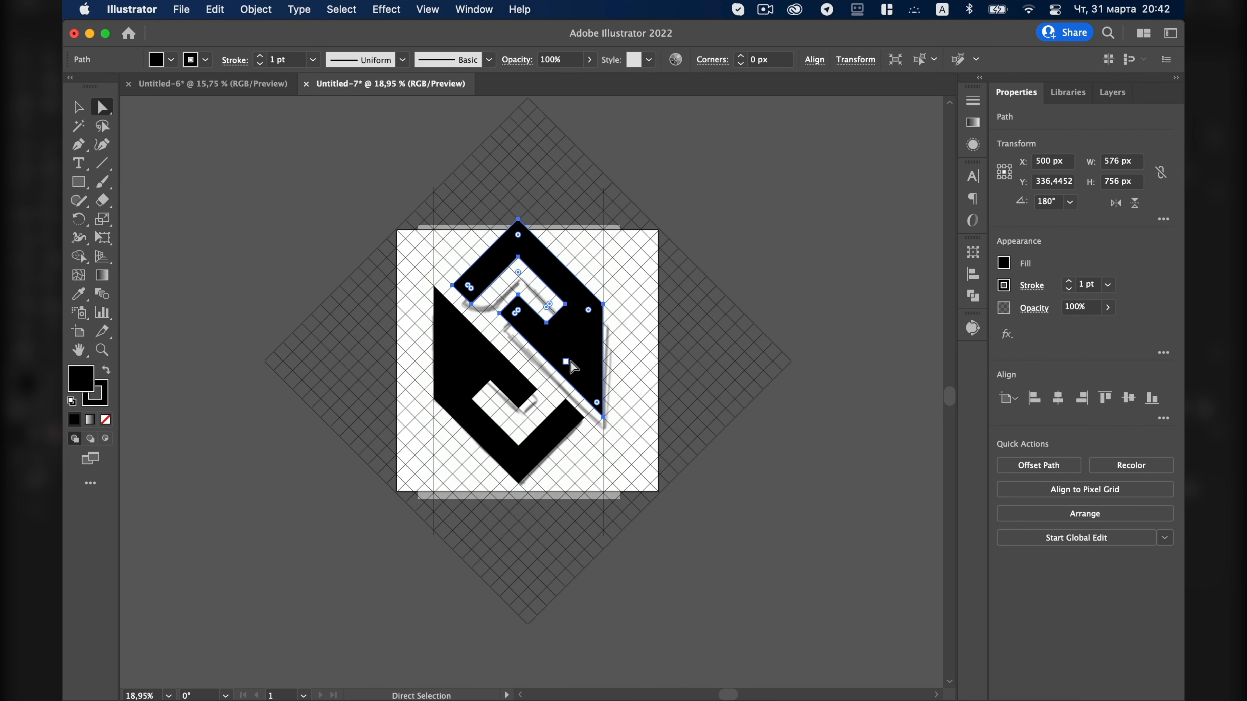
pyautogui.scroll(-3, 572, 366)
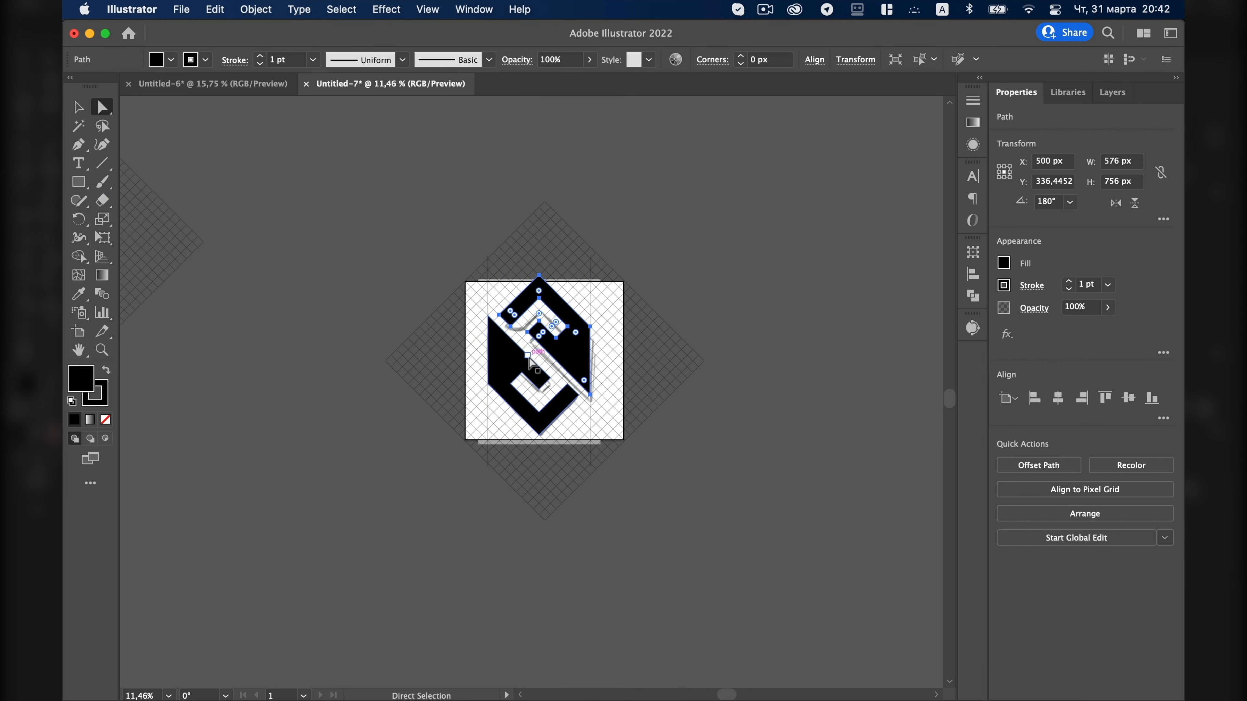
# Select both black halves and move the complete logo off the sketch to the empty canvas below the artboard, then deselect.
pyautogui.scroll(-3, 511, 346)
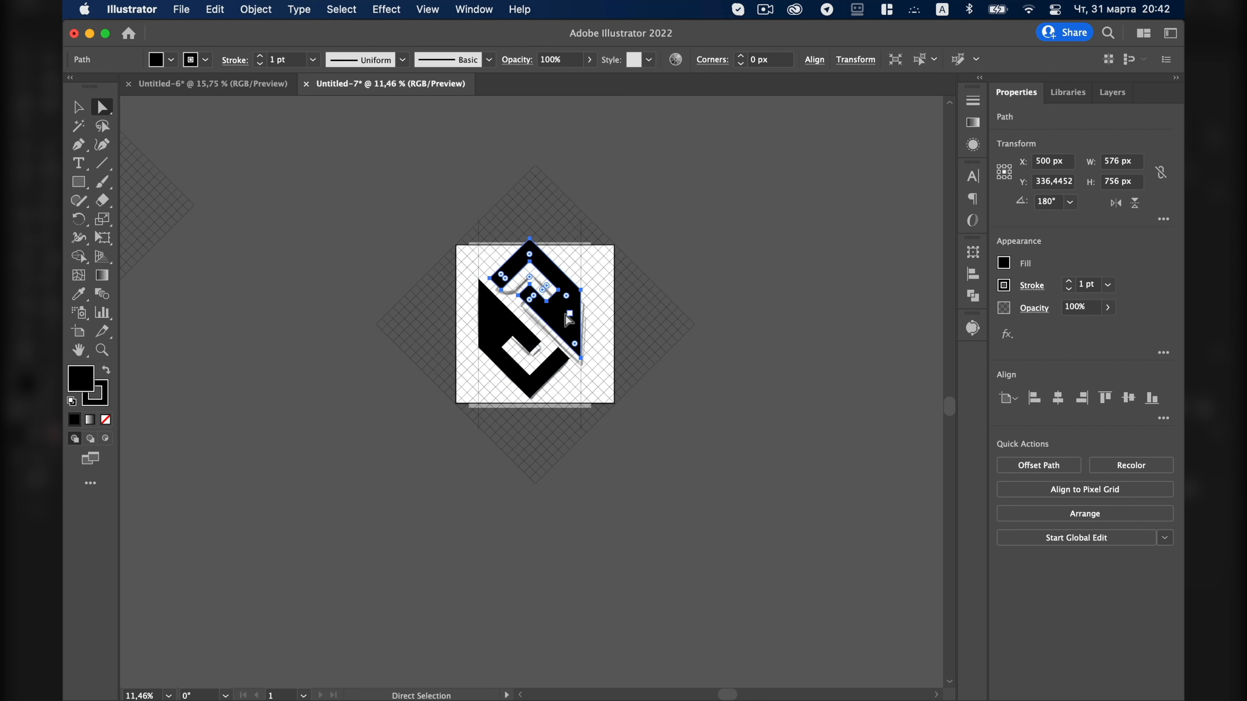
pyautogui.keyDown('shift'); pyautogui.click(502, 325); pyautogui.keyUp('shift')
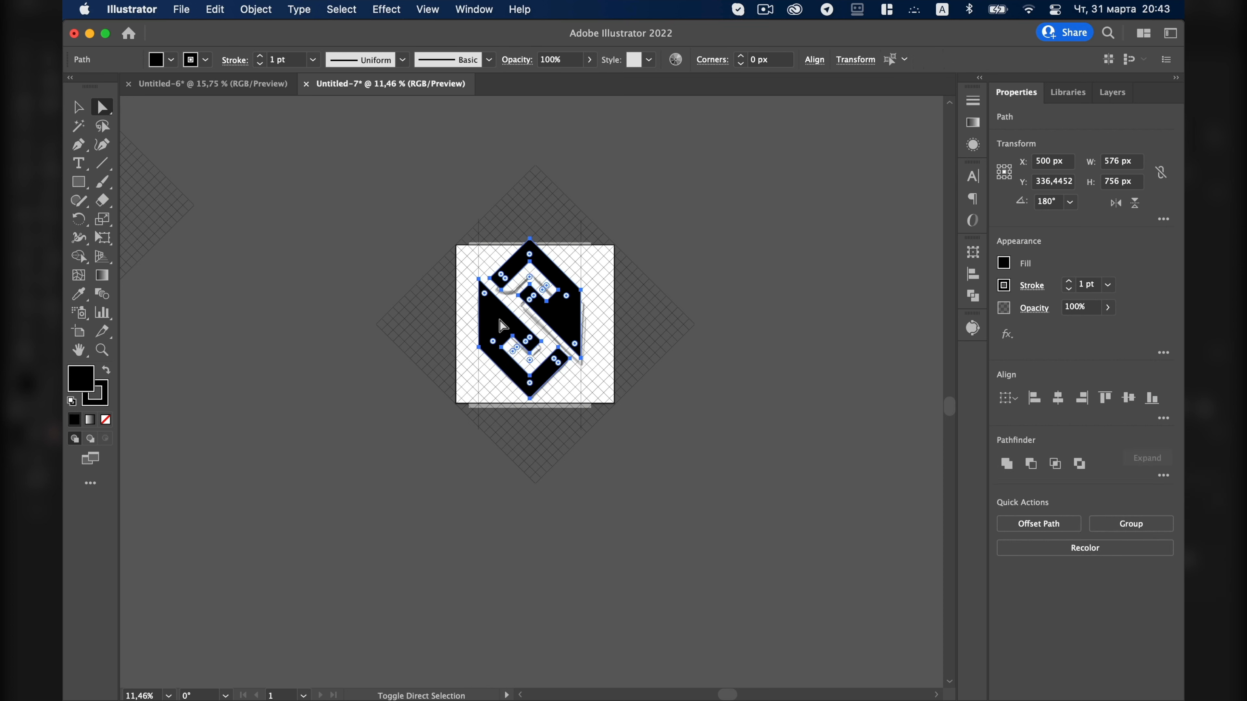
pyautogui.moveTo(502, 325); pyautogui.dragTo(498, 601)
pyautogui.scroll(-5, 496, 600)
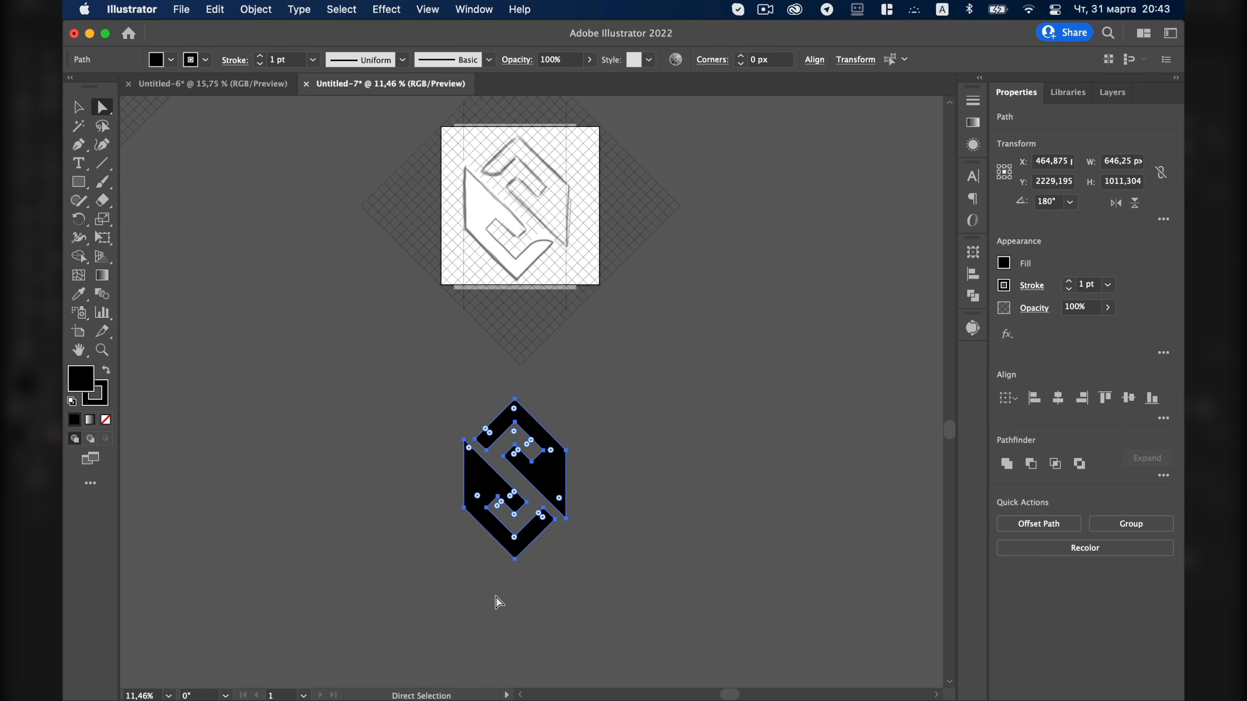
pyautogui.click(638, 579)
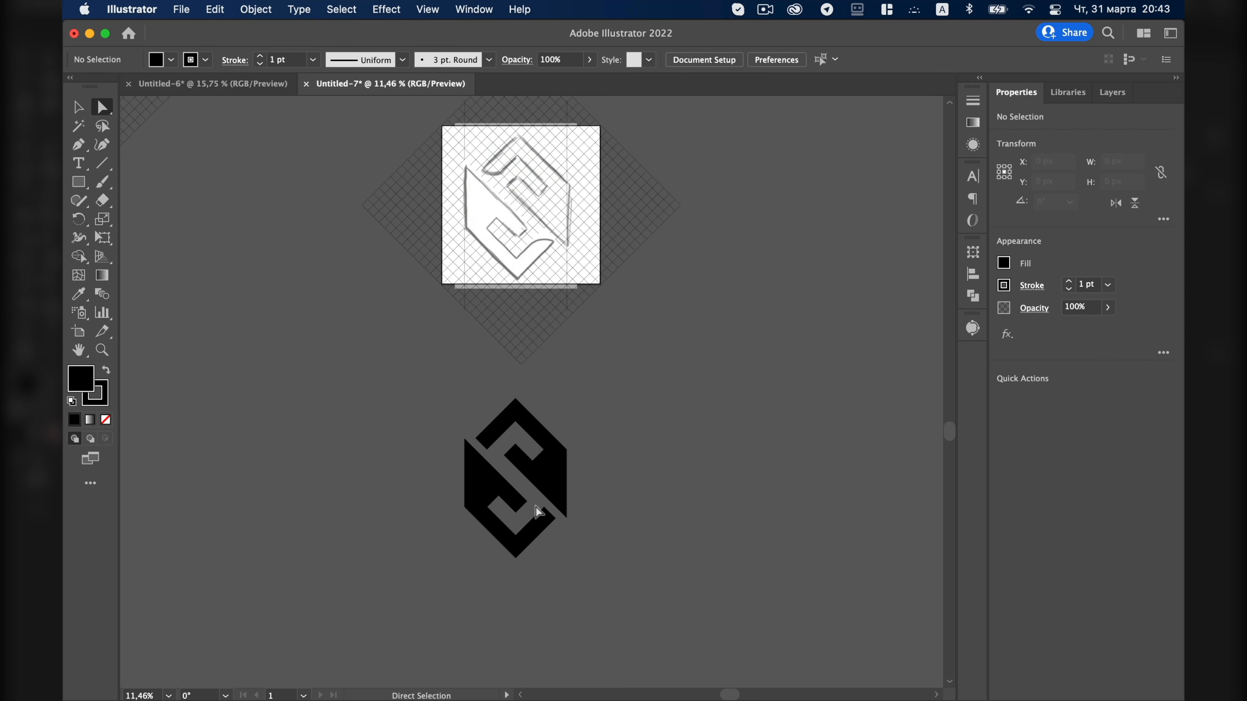
# Round the inner corner at each half's outer arm tip to a radius of about 101.8 px with Direct Selection, matching the sketch's curves.
pyautogui.scroll(3, 544, 511)
pyautogui.scroll(3, 548, 442)
pyautogui.scroll(3, 549, 384)
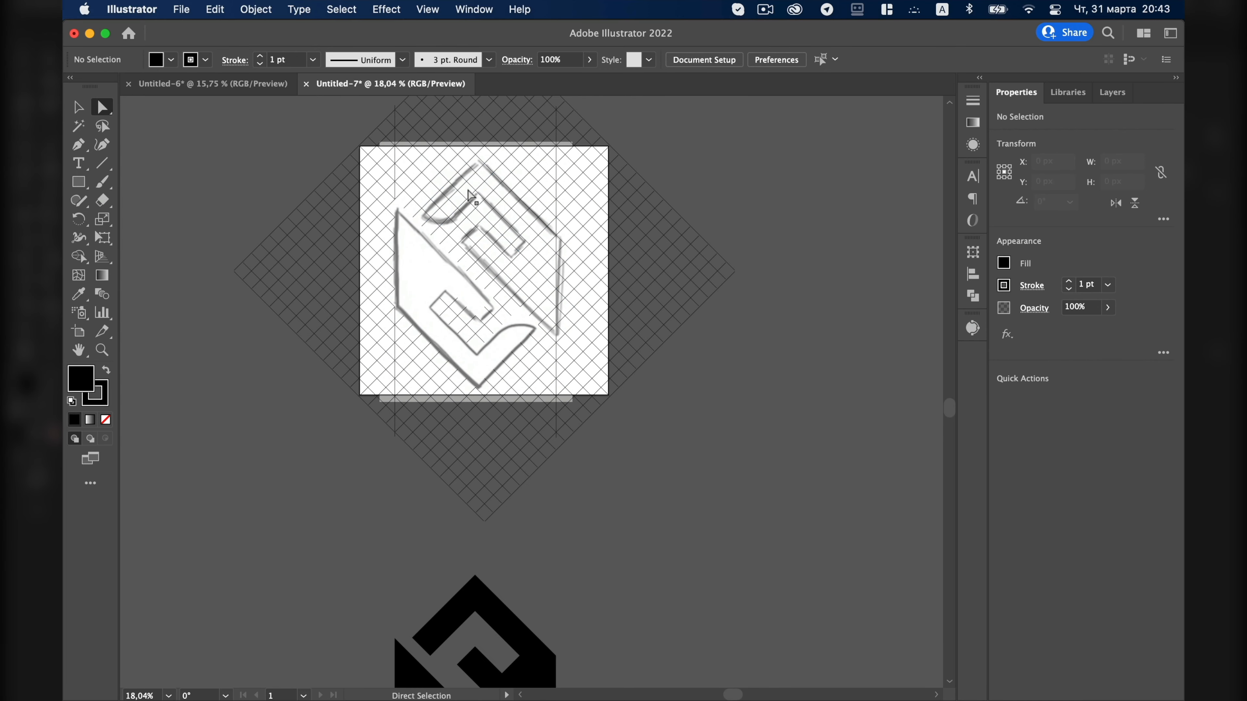
pyautogui.scroll(-3, 476, 535)
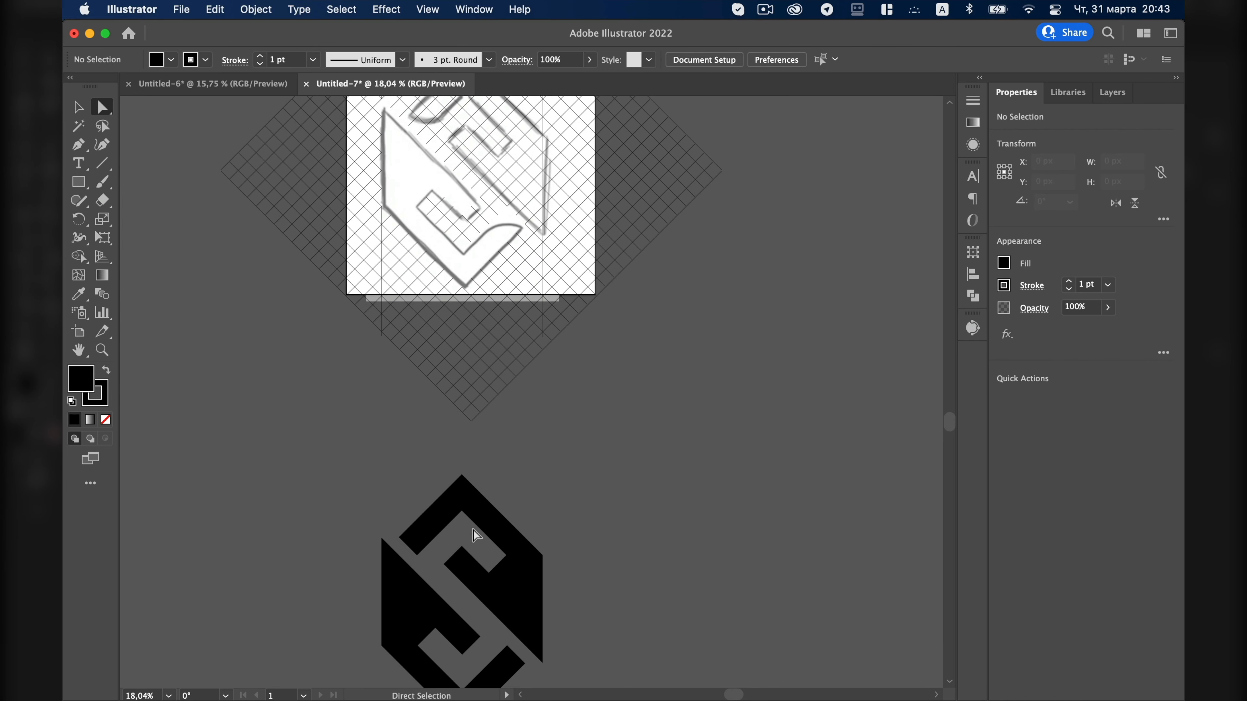
pyautogui.scroll(-3, 476, 535)
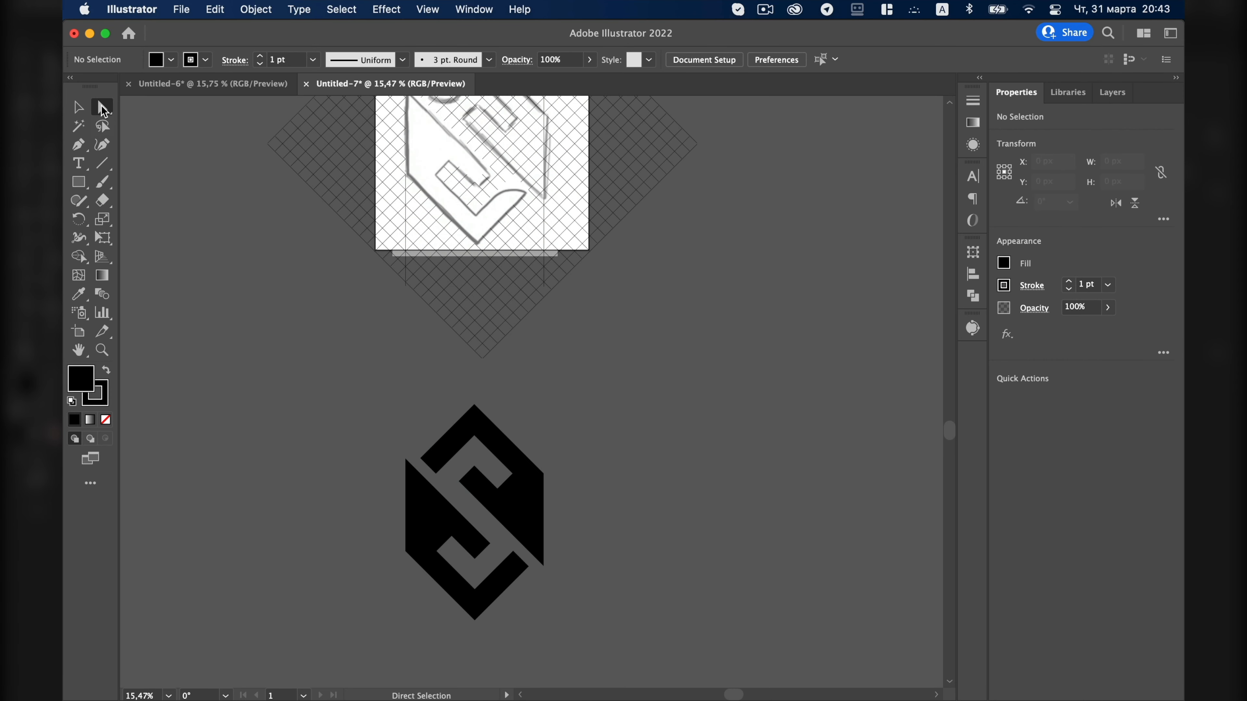
pyautogui.click(421, 458)
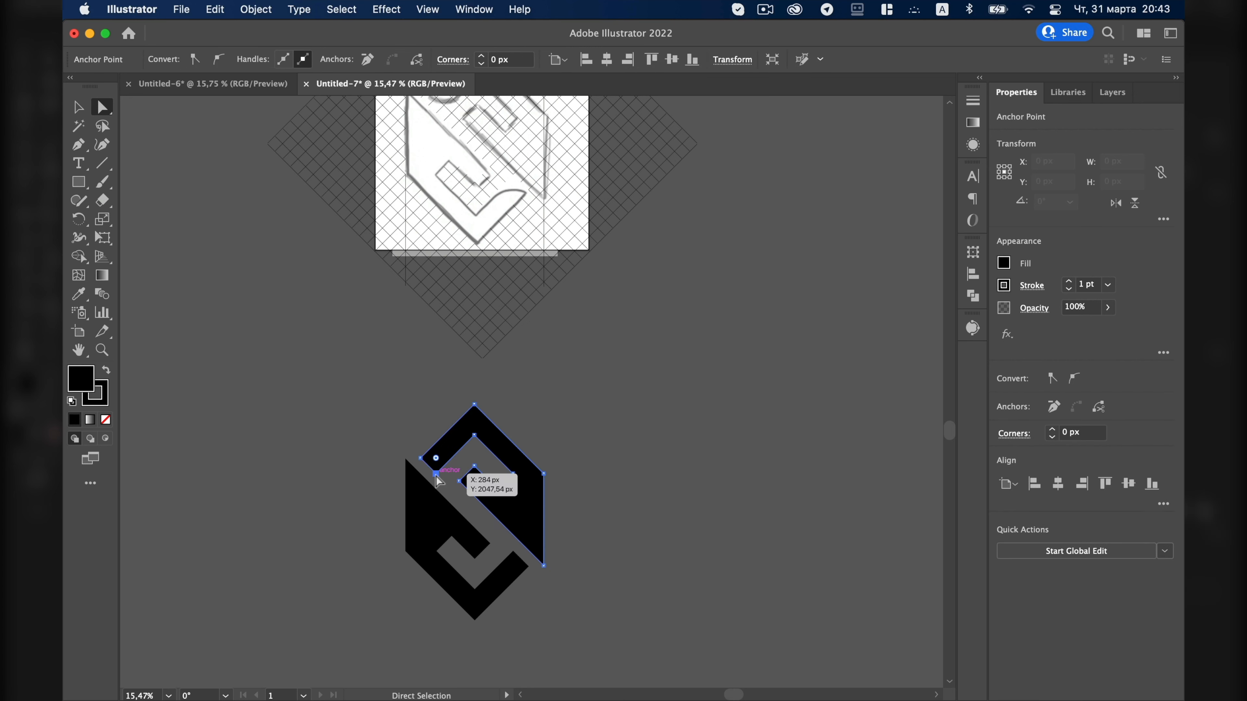
pyautogui.keyDown('shift'); pyautogui.click(512, 551); pyautogui.keyUp('shift')
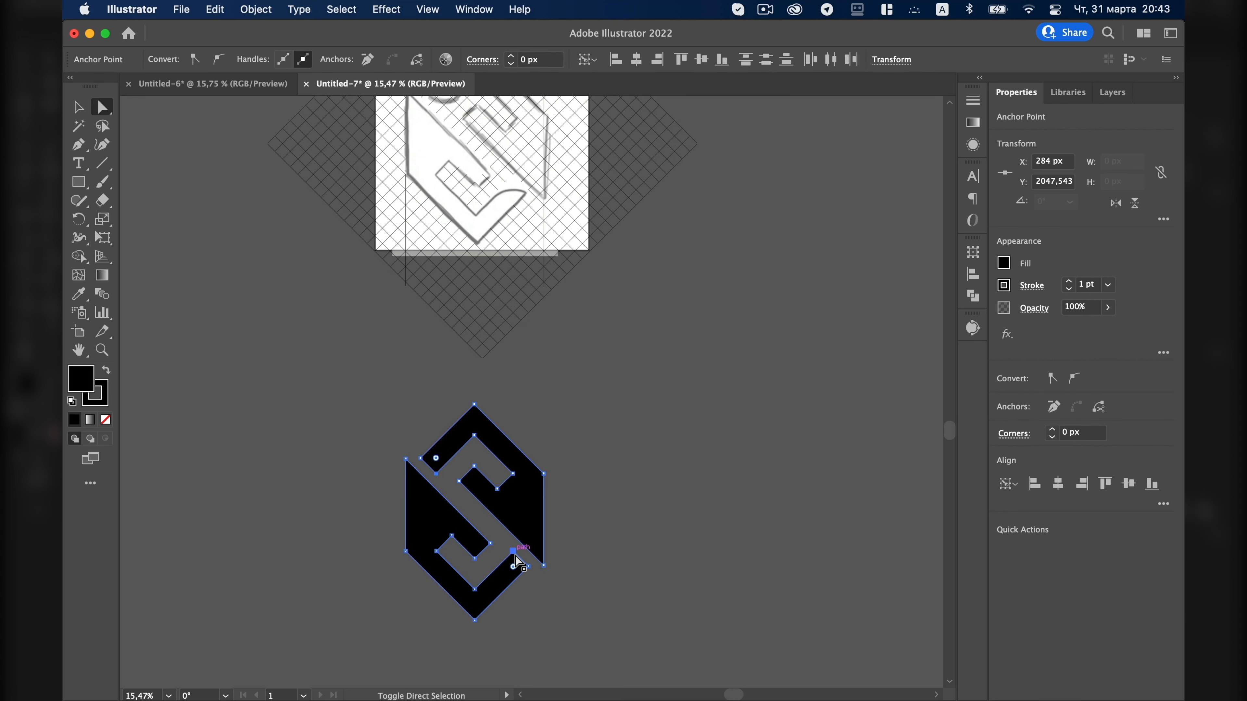
pyautogui.scroll(5, 513, 574)
pyautogui.scroll(-1, 520, 545)
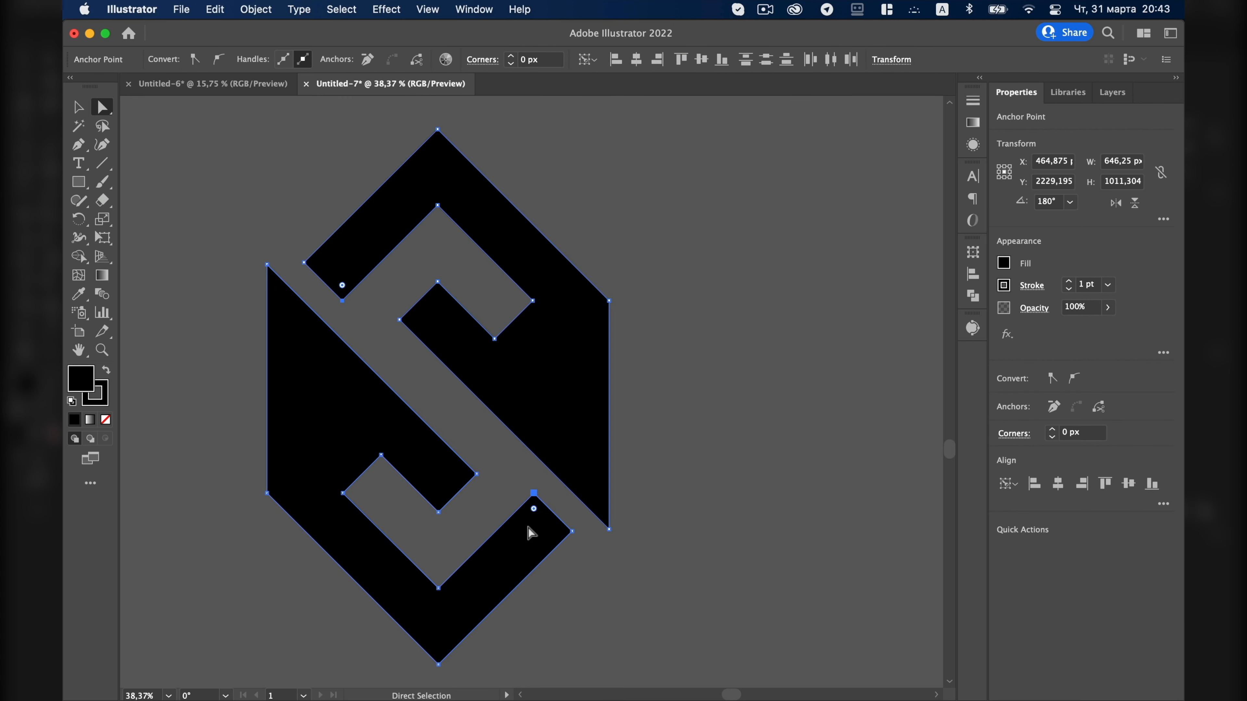
pyautogui.moveTo(534, 510); pyautogui.dragTo(440, 580)
pyautogui.scroll(-7, 640, 550)
pyautogui.press('v')
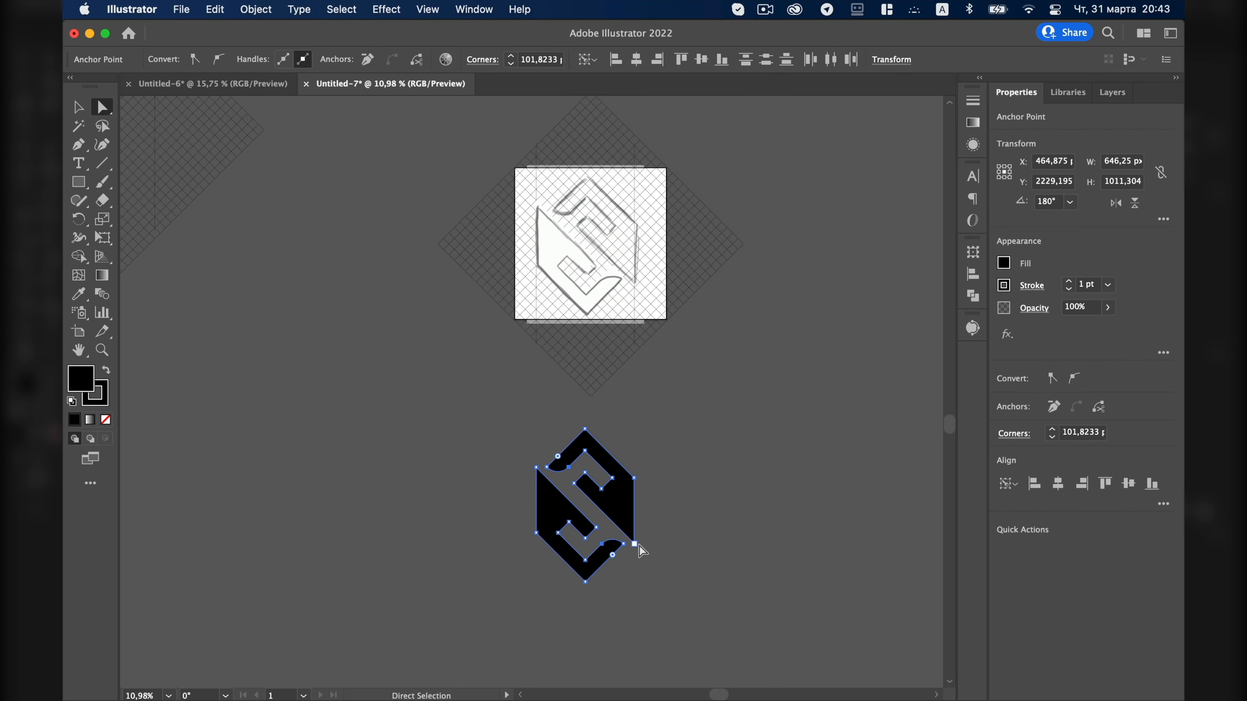
pyautogui.scroll(-3, 663, 520)
pyautogui.click(691, 494)
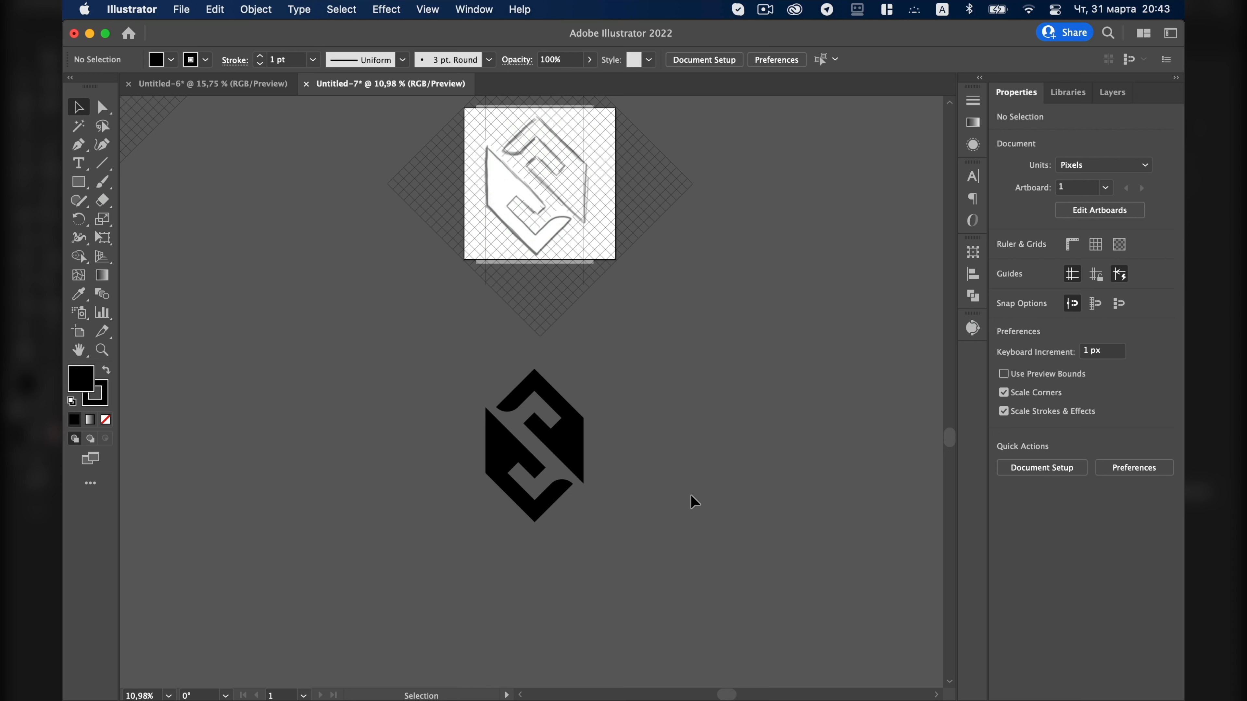
# Create a second artboard on the empty canvas to the lower left of the logo and set its size to 2000 × 2000 px.
pyautogui.scroll(-3, 689, 501)
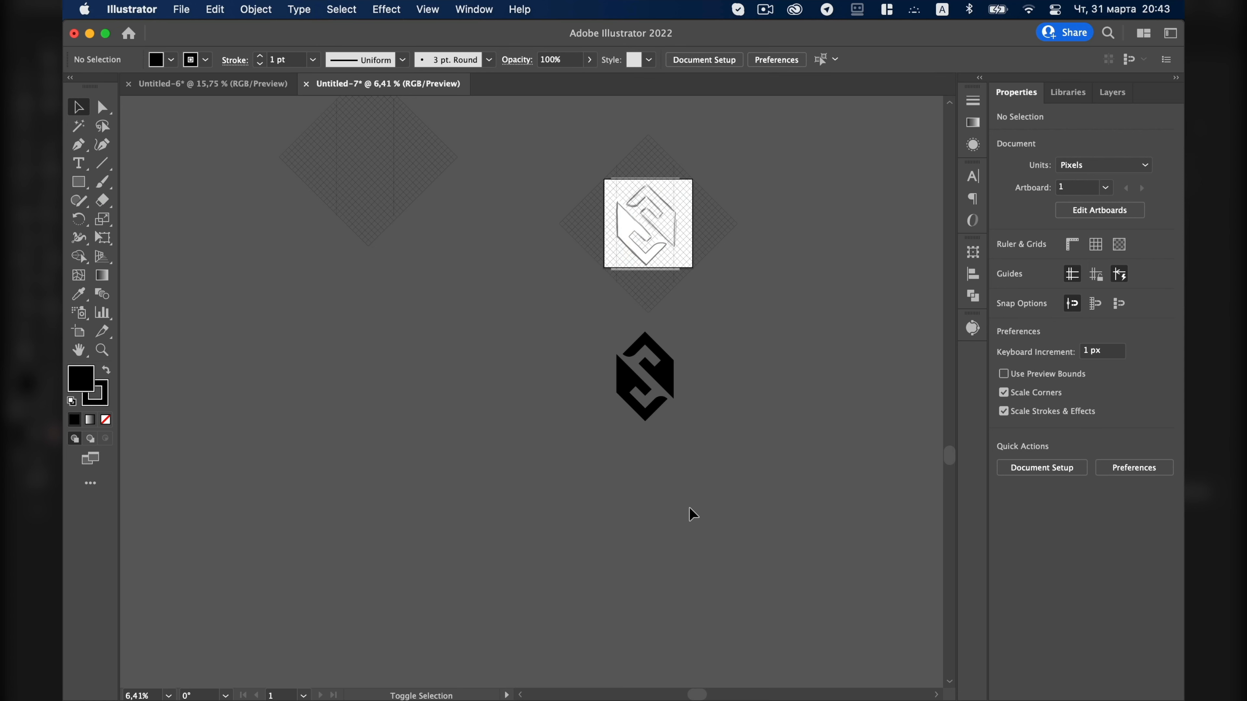
pyautogui.hotkey('shift', 'o')
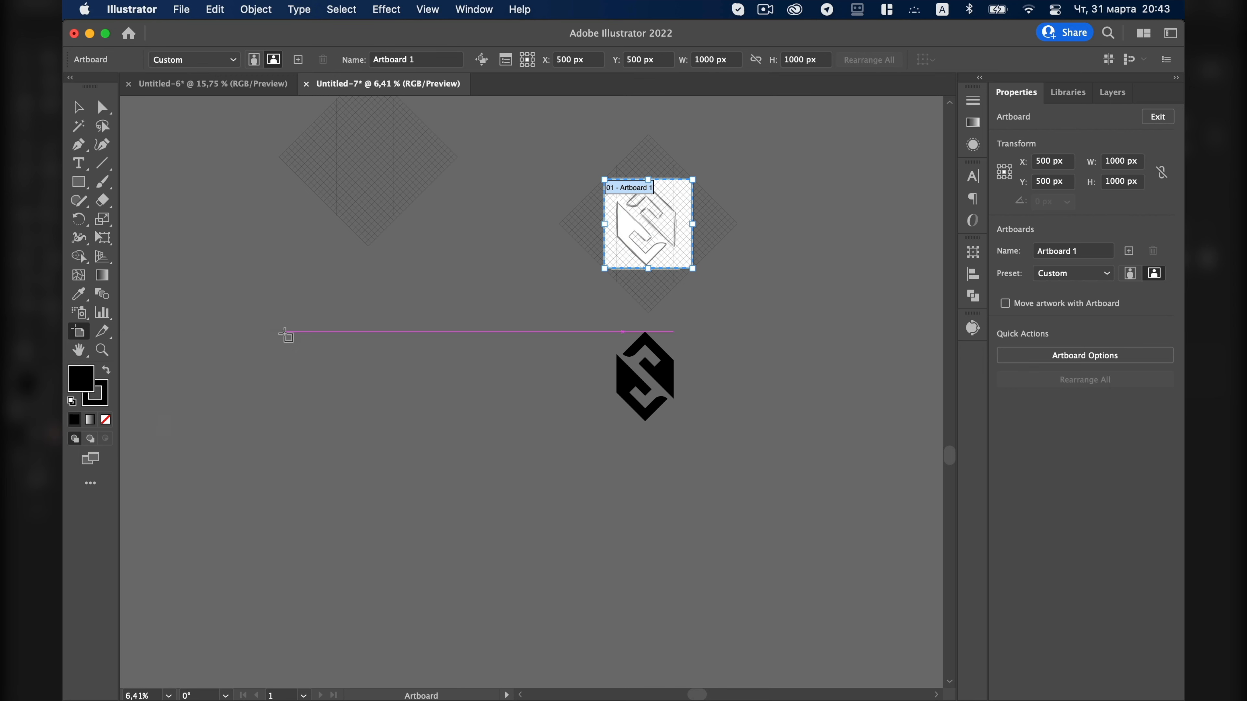
pyautogui.moveTo(336, 399); pyautogui.dragTo(479, 540)
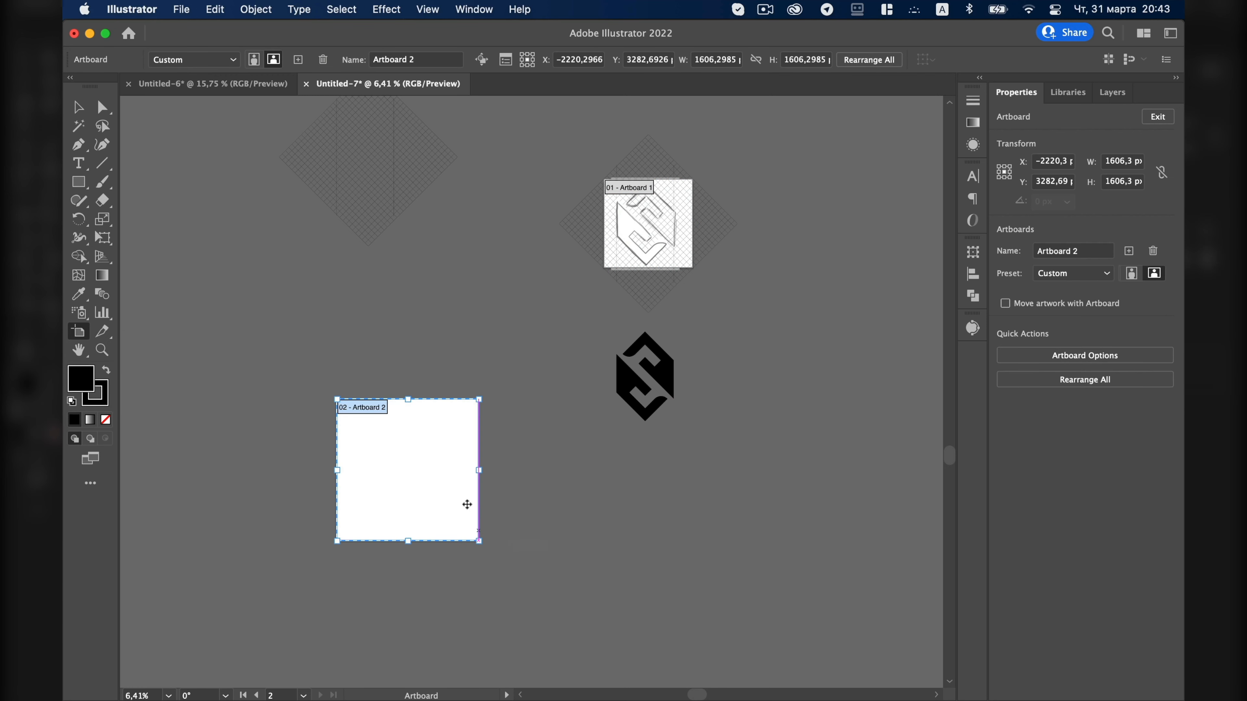
pyautogui.click(706, 55)
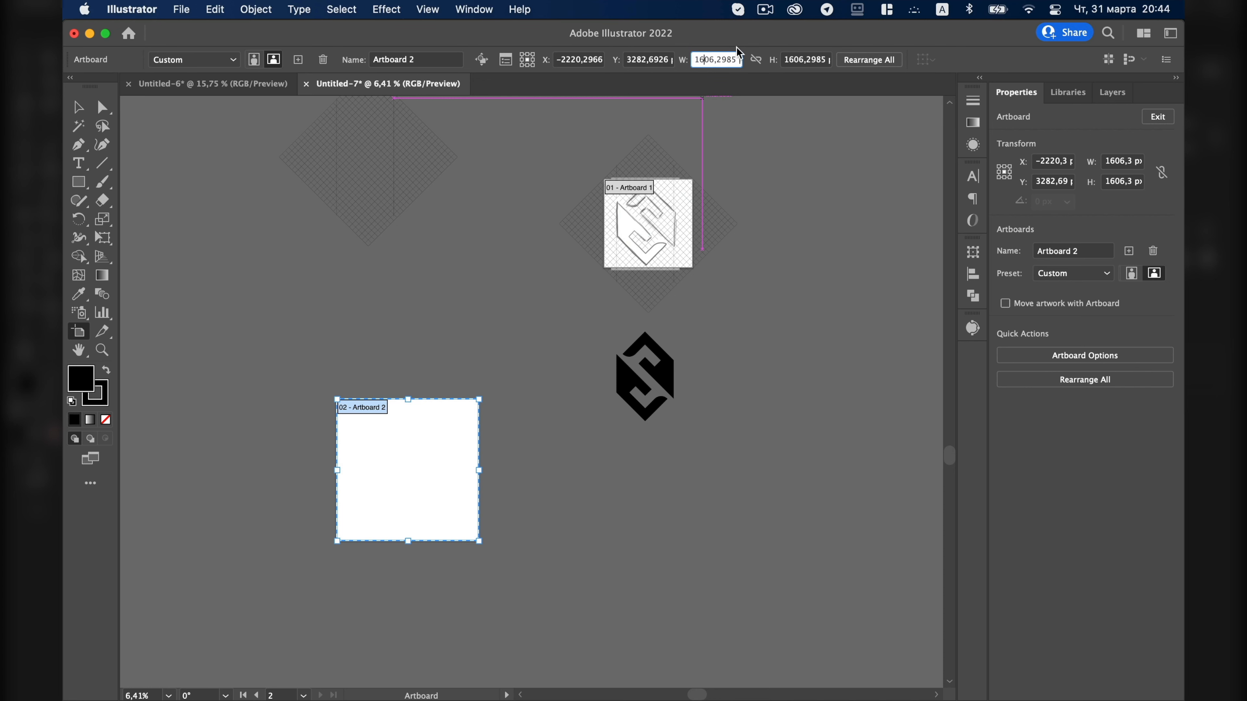
pyautogui.write('2000')
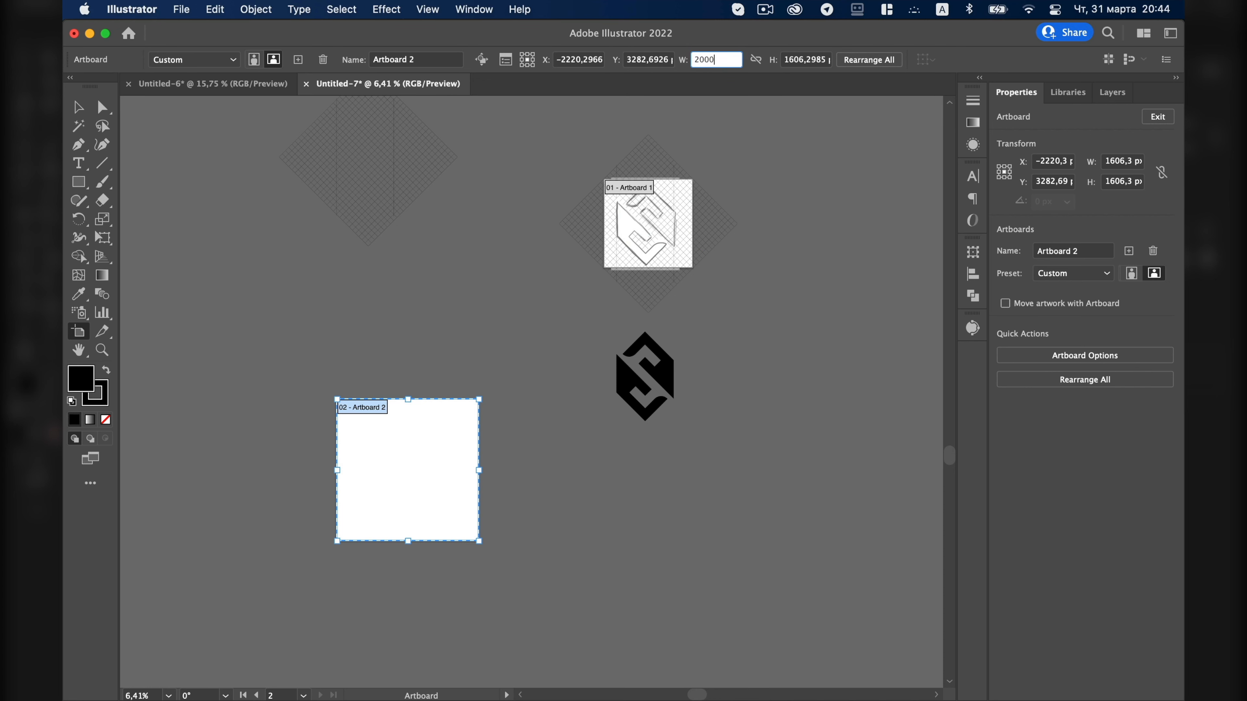
pyautogui.press('Tab')
pyautogui.write('2')
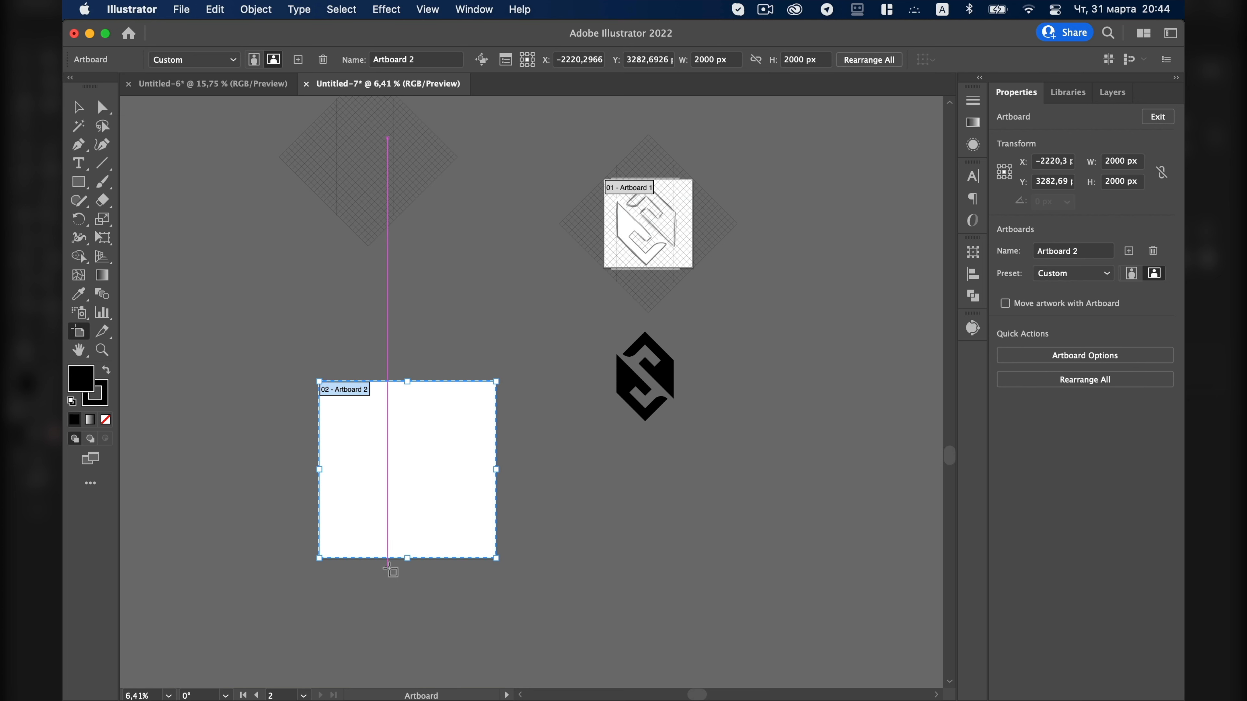
pyautogui.scroll(3, 390, 570)
pyautogui.hscroll(-2, 390, 569)
pyautogui.press('Escape')
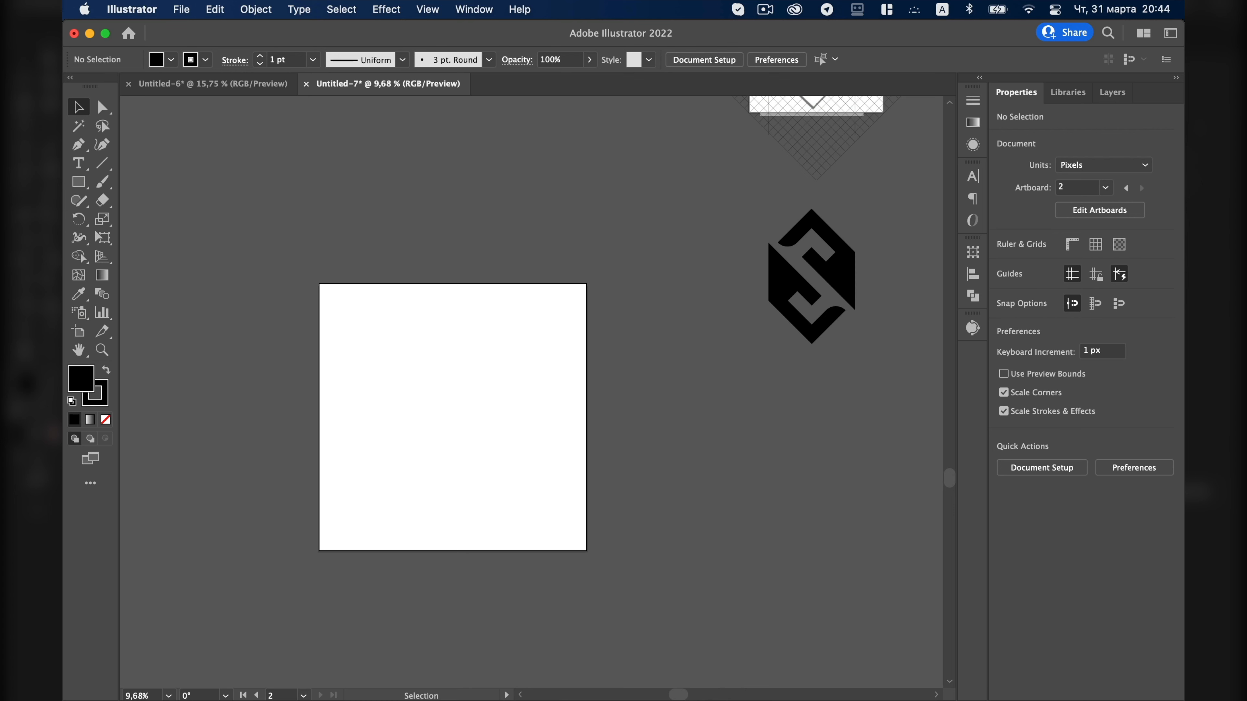
# Activate the Rectangle tool and set its stroke to none, keeping the black fill.
pyautogui.press('m')
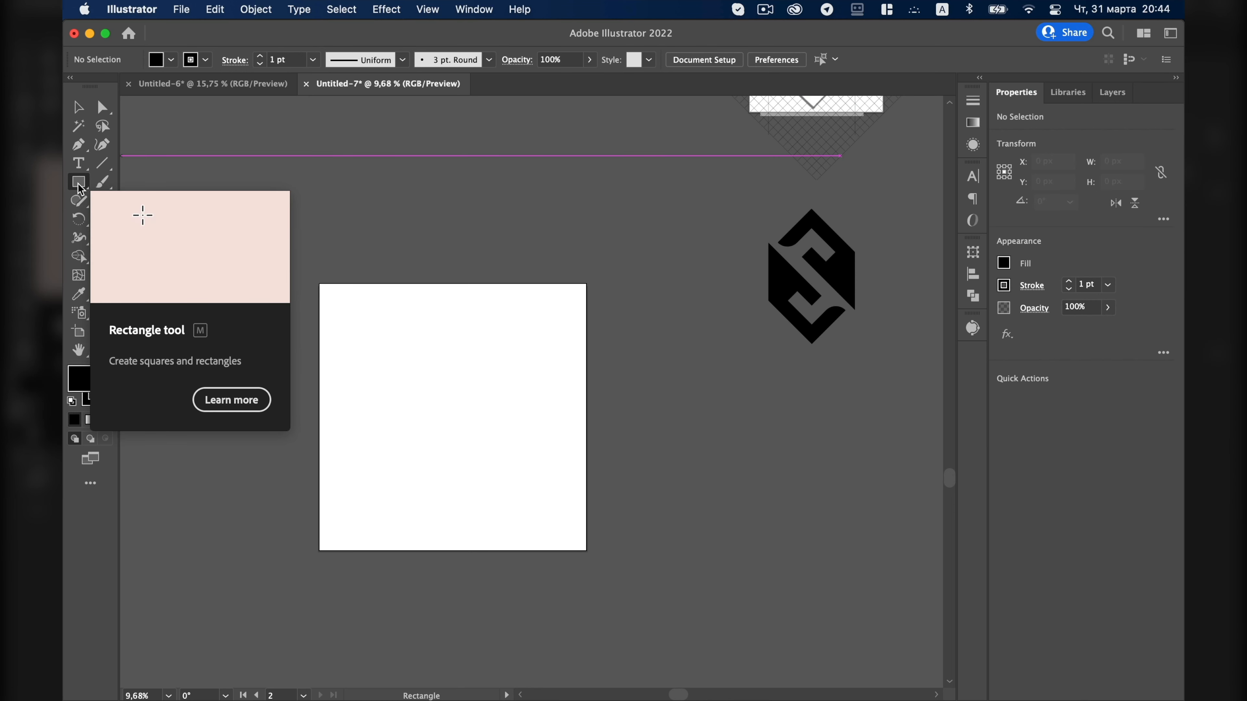
pyautogui.click(205, 60)
pyautogui.click(72, 87)
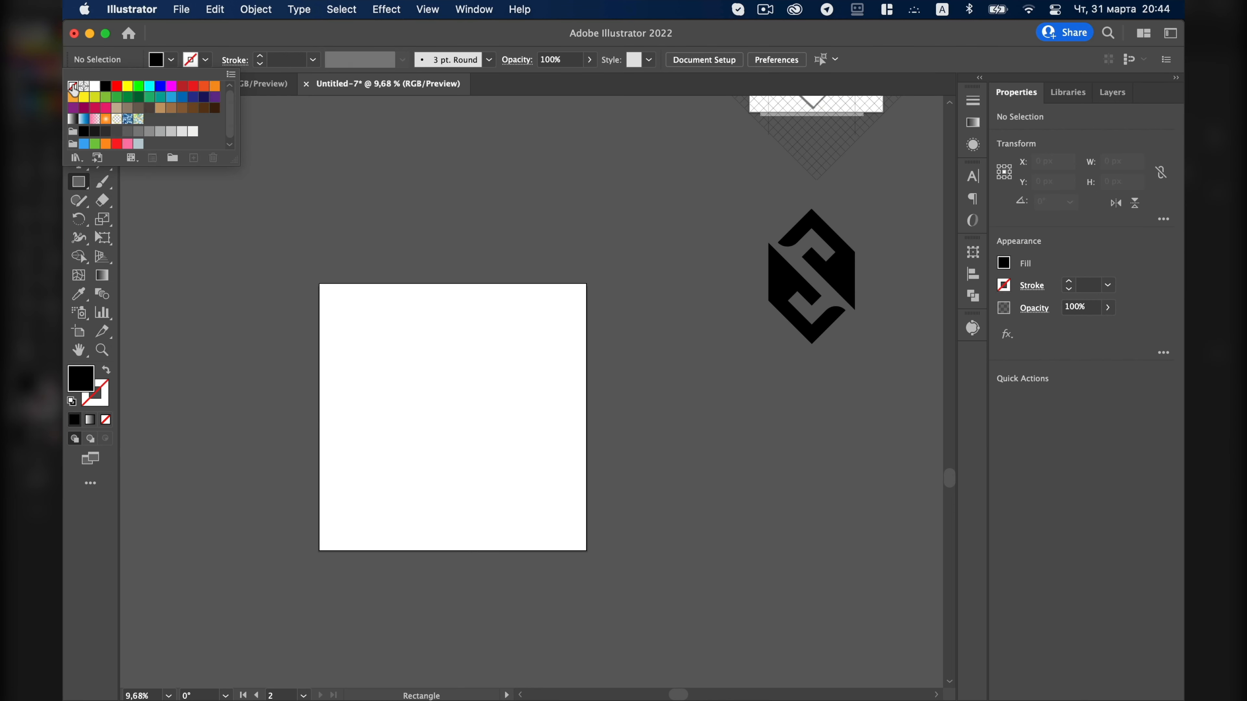